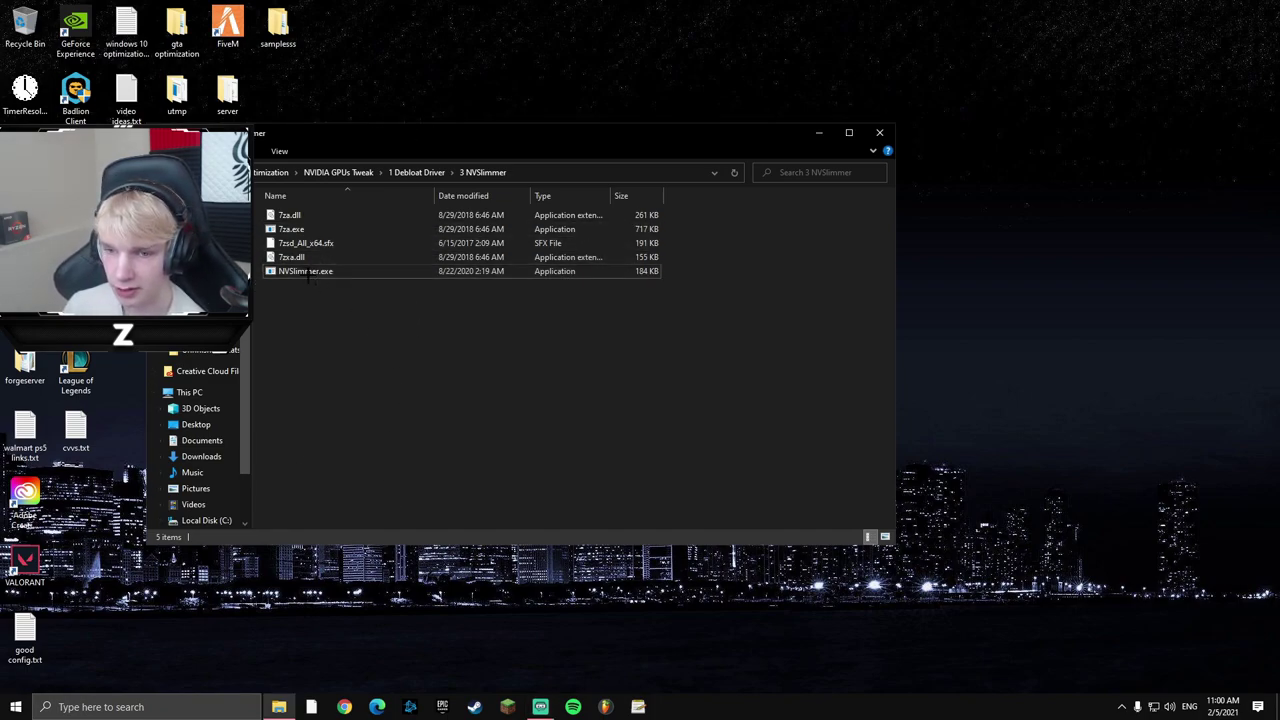
# Go back up through 1 Debloat Driver to the NVIDIA GPUs Tweak folder and close Explorer
pyautogui.click(400, 172)
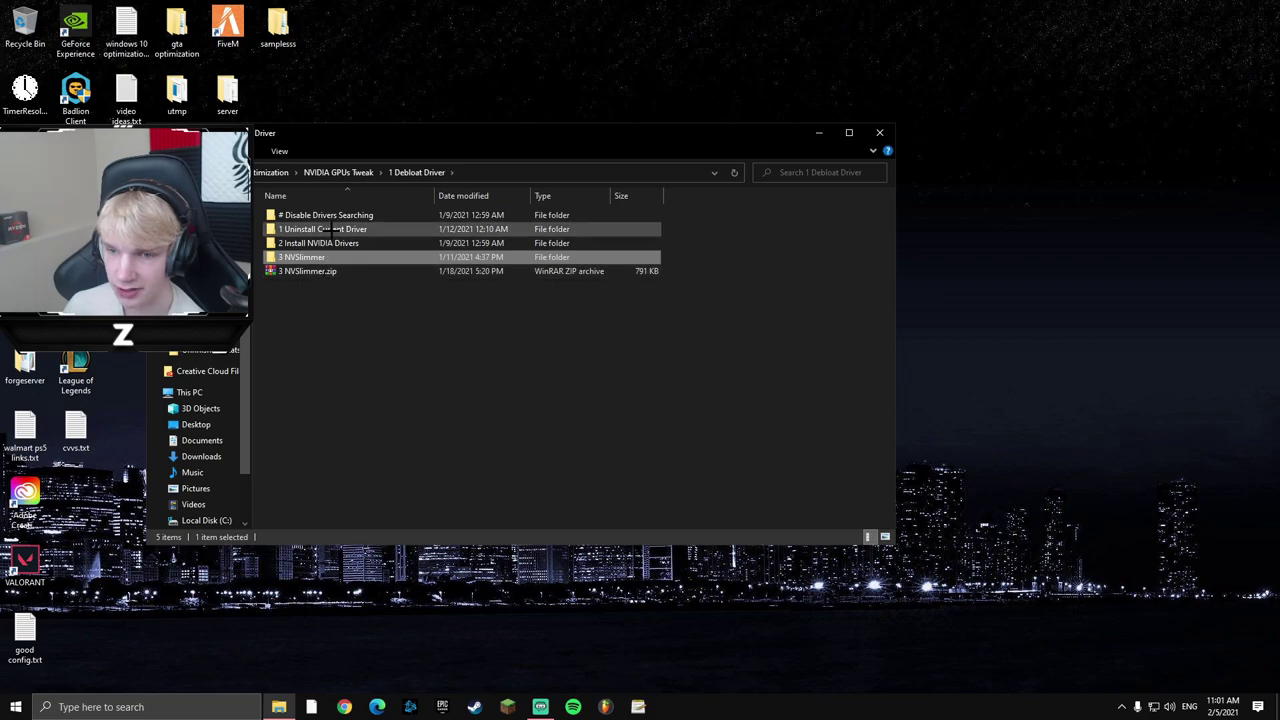
pyautogui.click(349, 174)
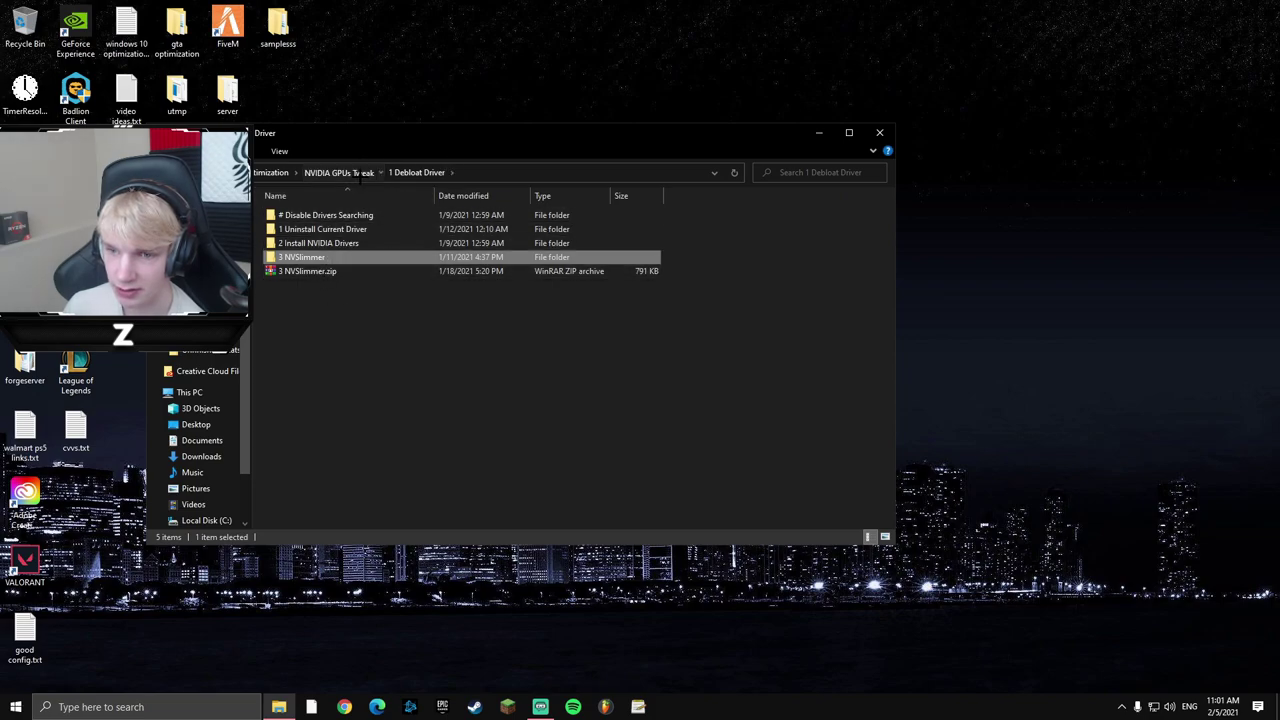
pyautogui.click(367, 310)
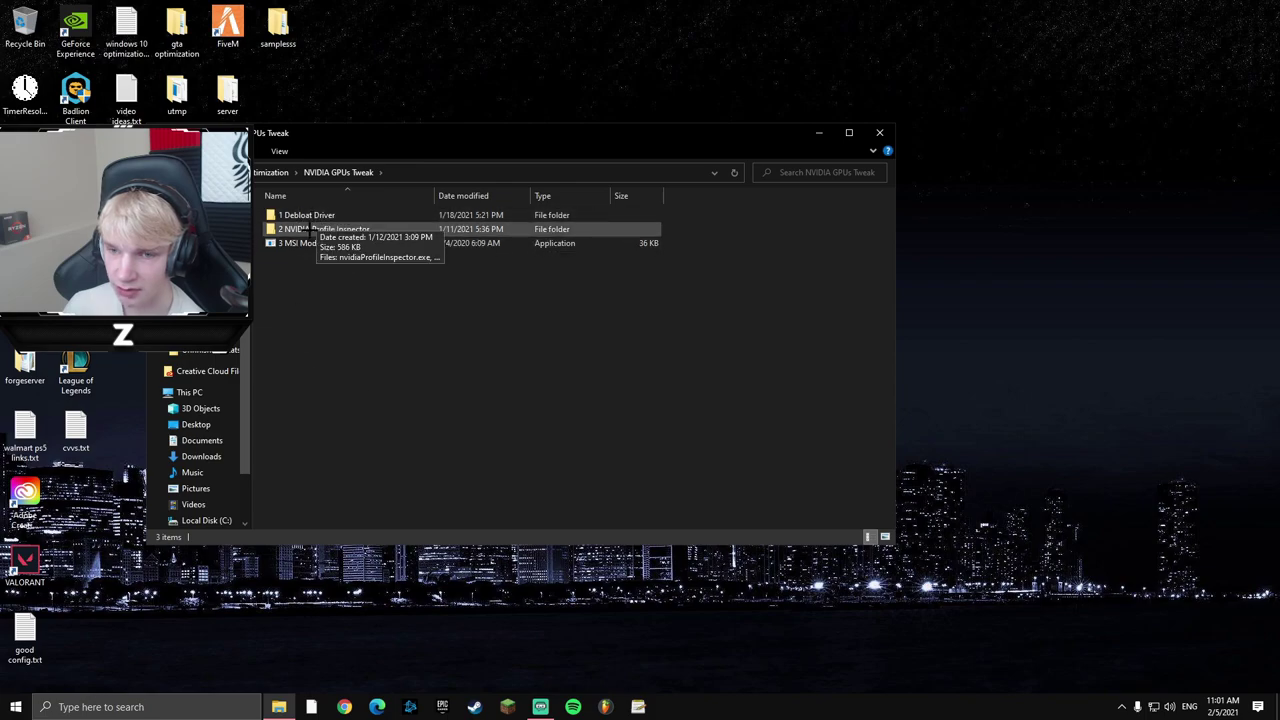
pyautogui.click(880, 132)
# Find and launch NVIDIA Profile Inspector from Windows search
pyautogui.press('super+s')
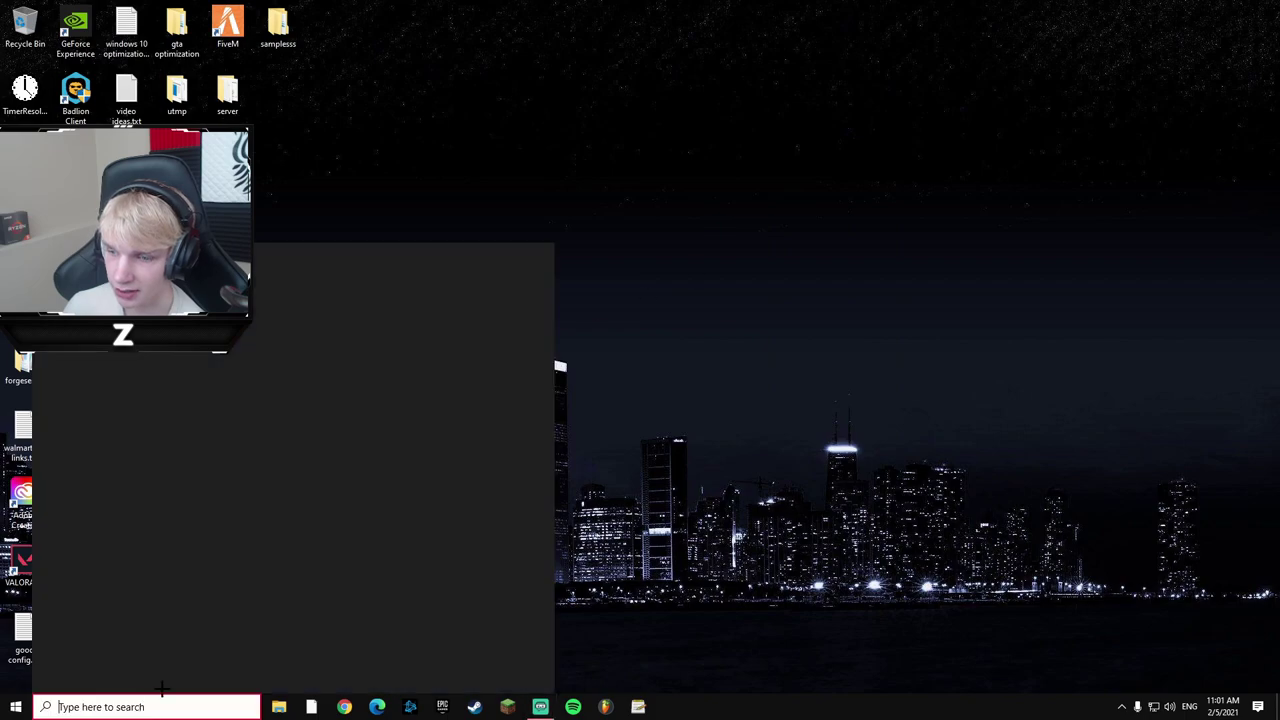
pyautogui.write('nvidiaprofile')
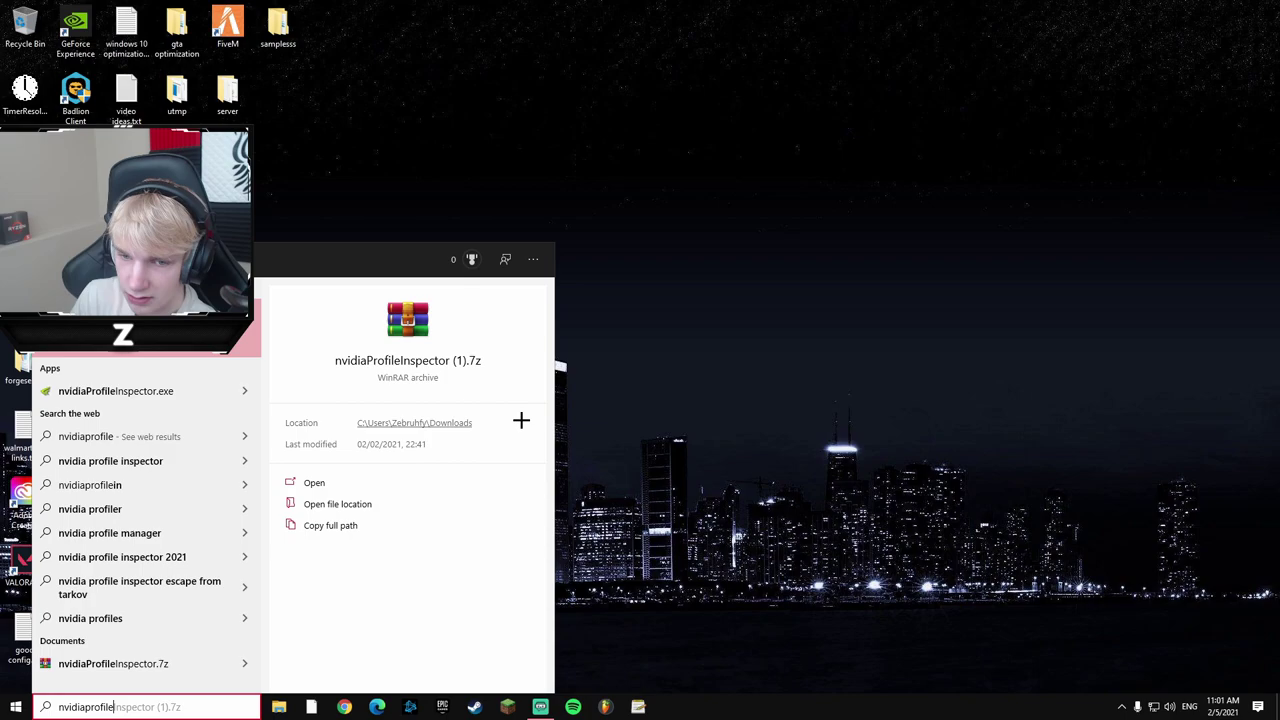
pyautogui.click(149, 394)
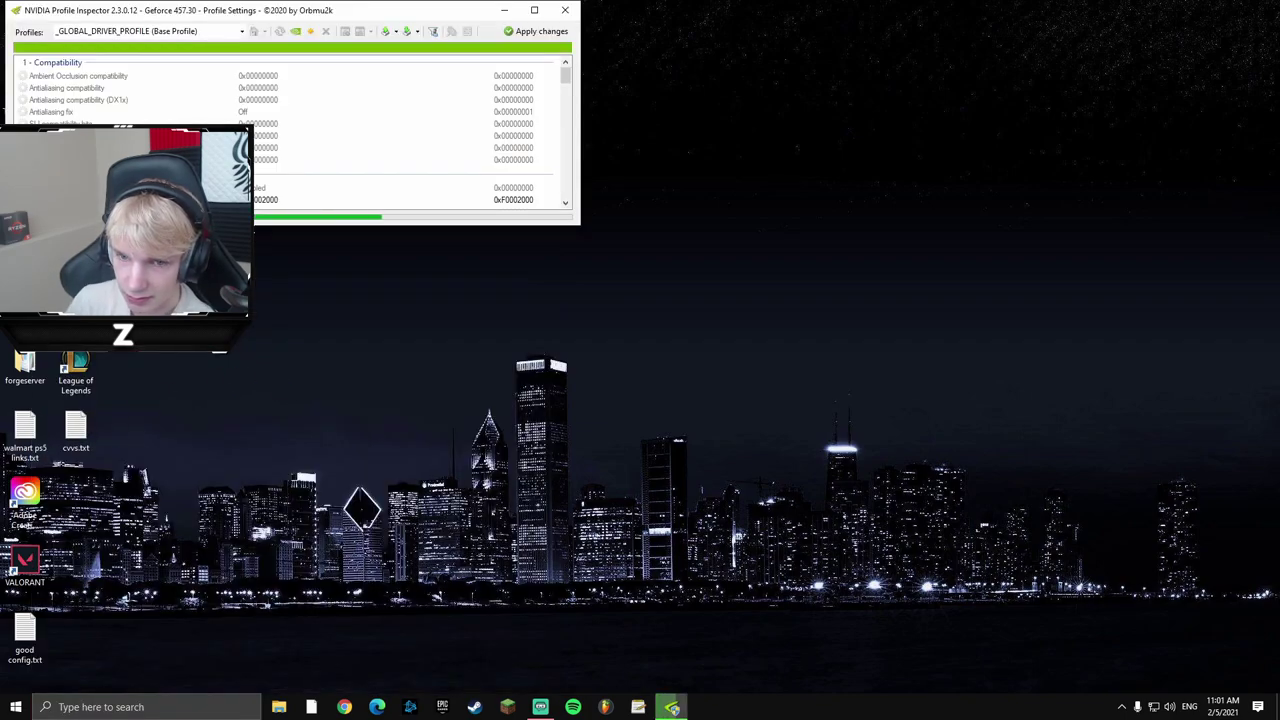
# Import the fps.nip profile from Downloads and apply the changes
pyautogui.click(410, 31)
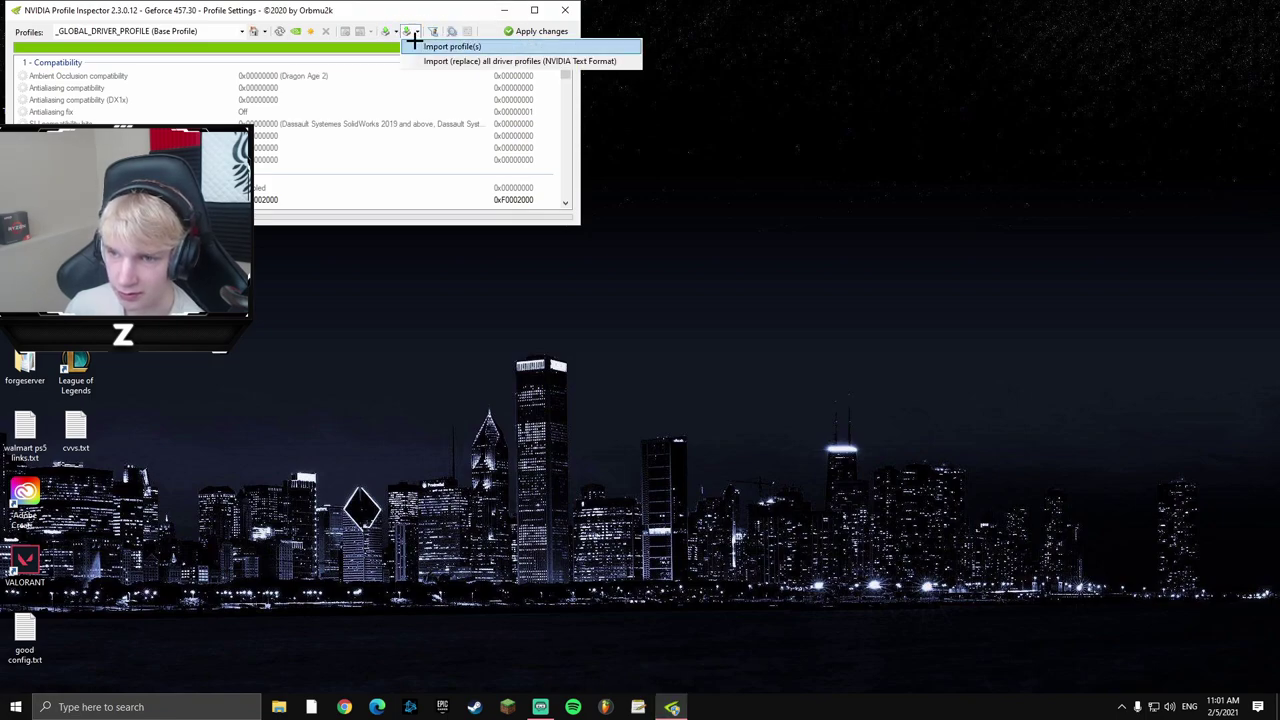
pyautogui.click(433, 46)
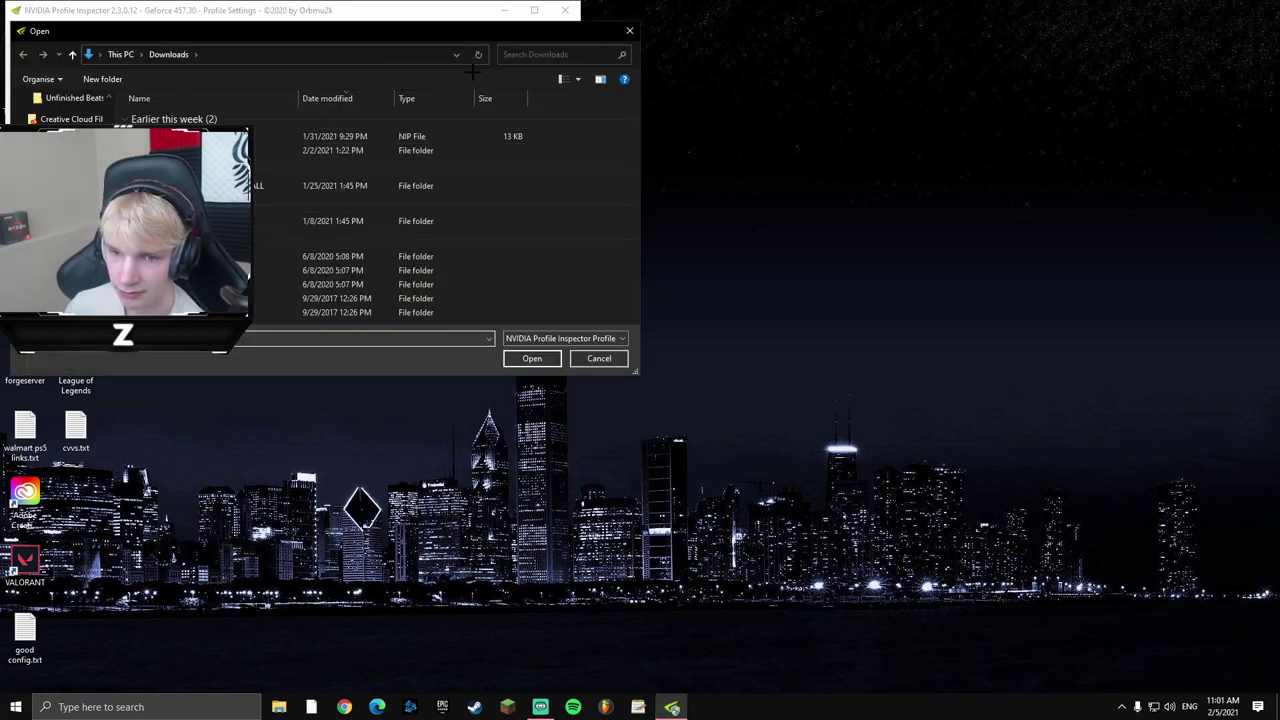
pyautogui.click(350, 136)
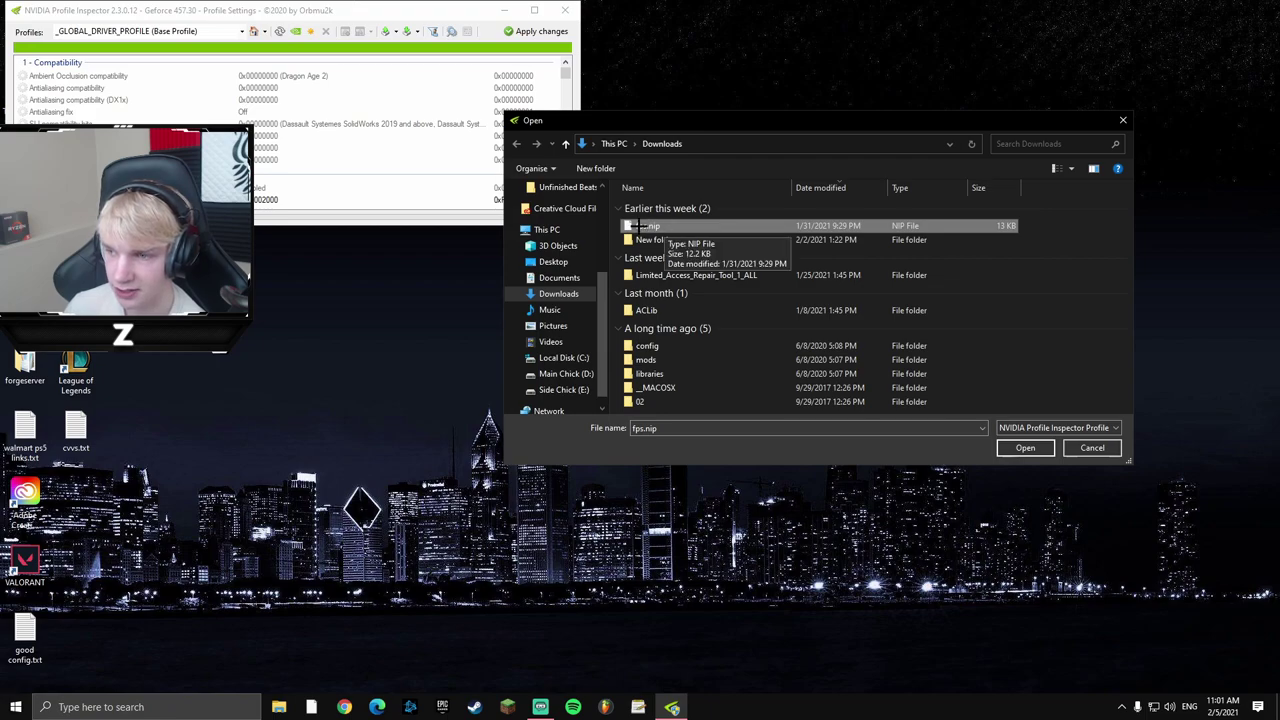
pyautogui.click(1030, 450)
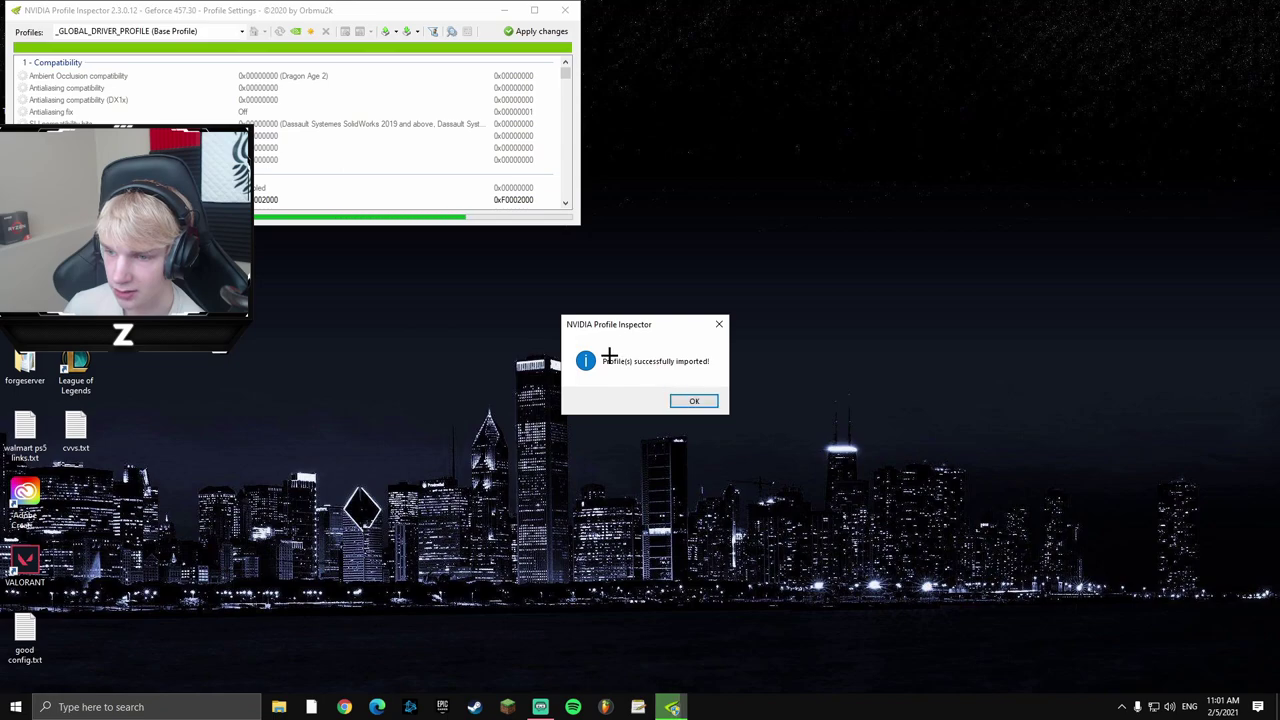
pyautogui.click(688, 399)
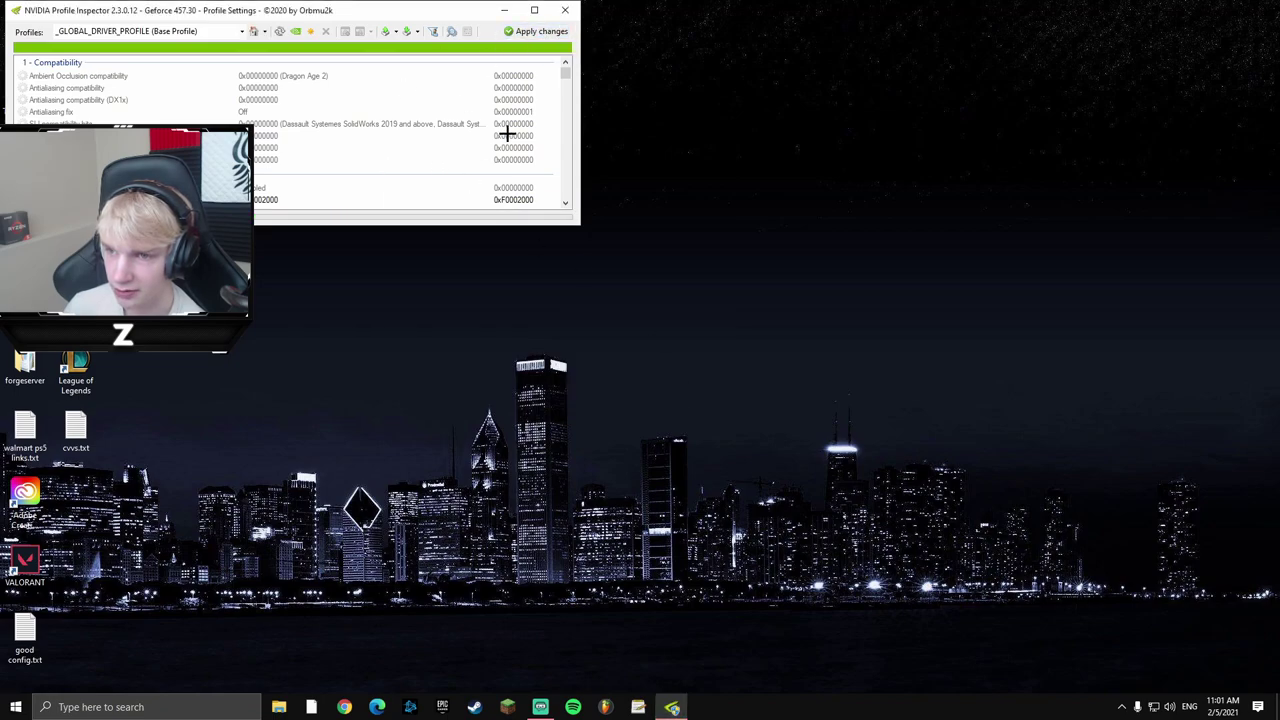
pyautogui.click(521, 31)
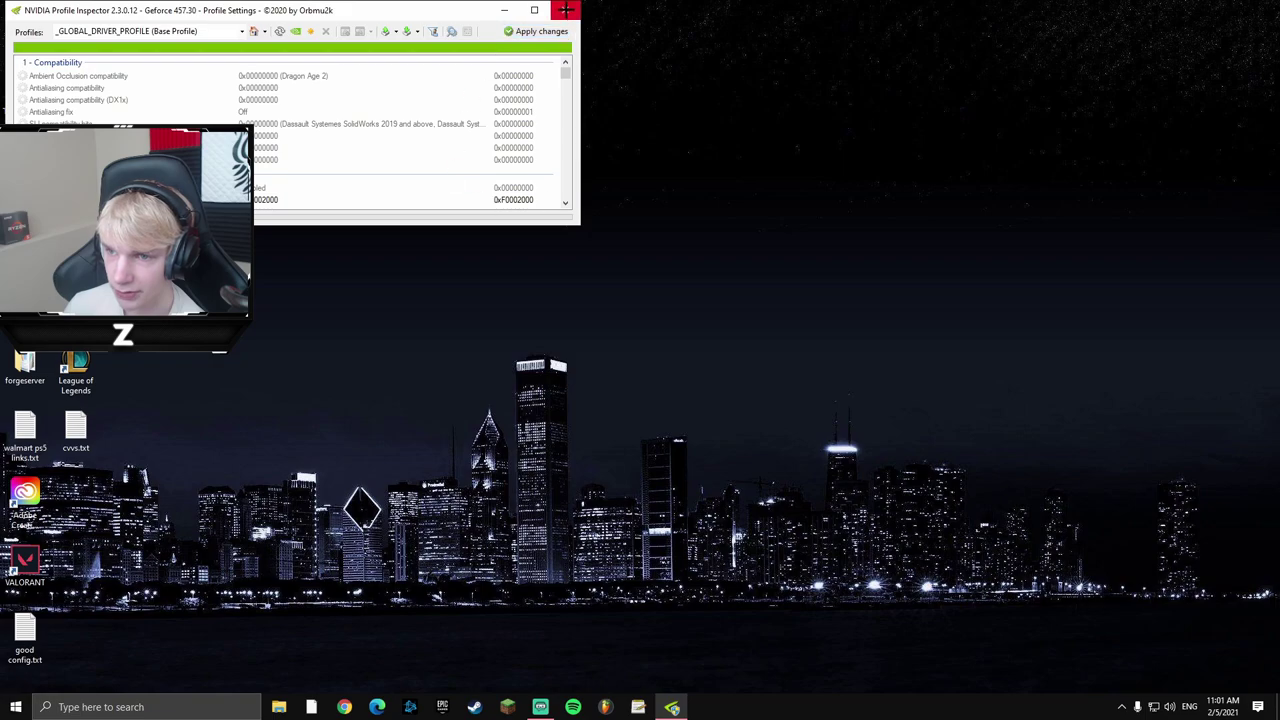
# Close NVIDIA Profile Inspector and the Epic Games Launcher, returning to the desktop
pyautogui.click(565, 10)
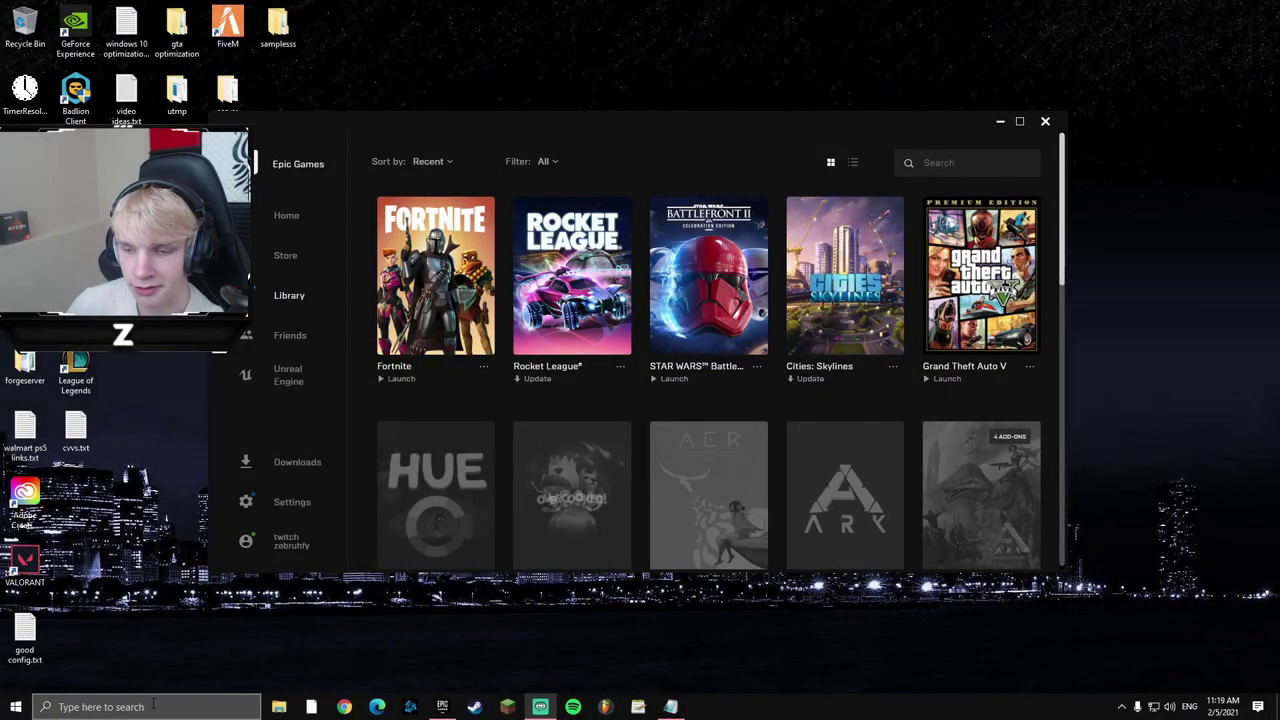
pyautogui.click(1045, 121)
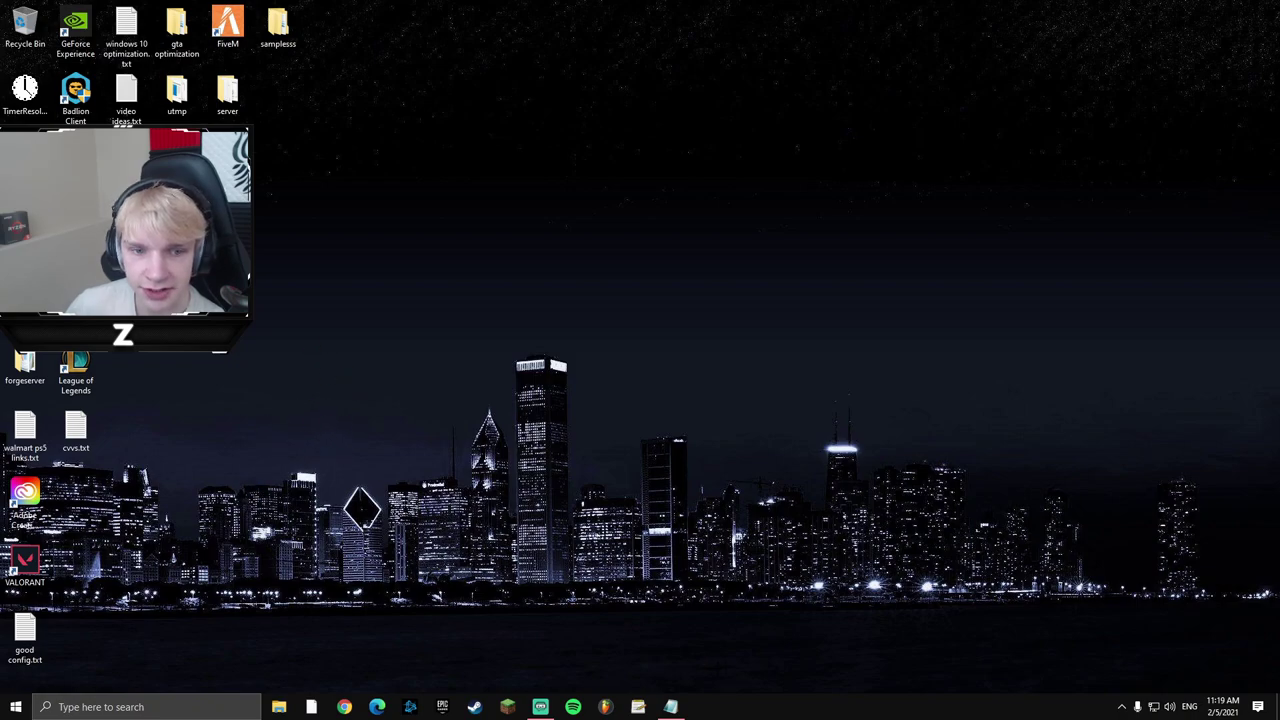
pyautogui.click(531, 305)
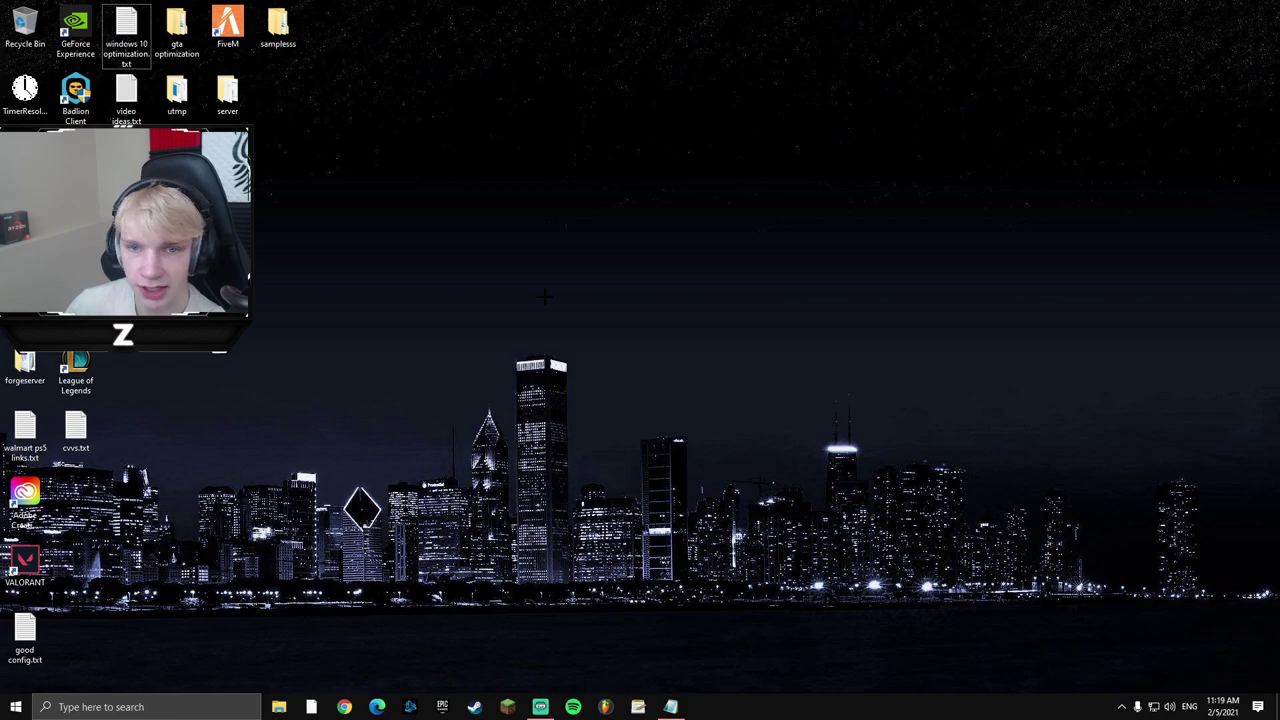
# Open the user %temp% folder from the Run dialog
pyautogui.press('super+r')
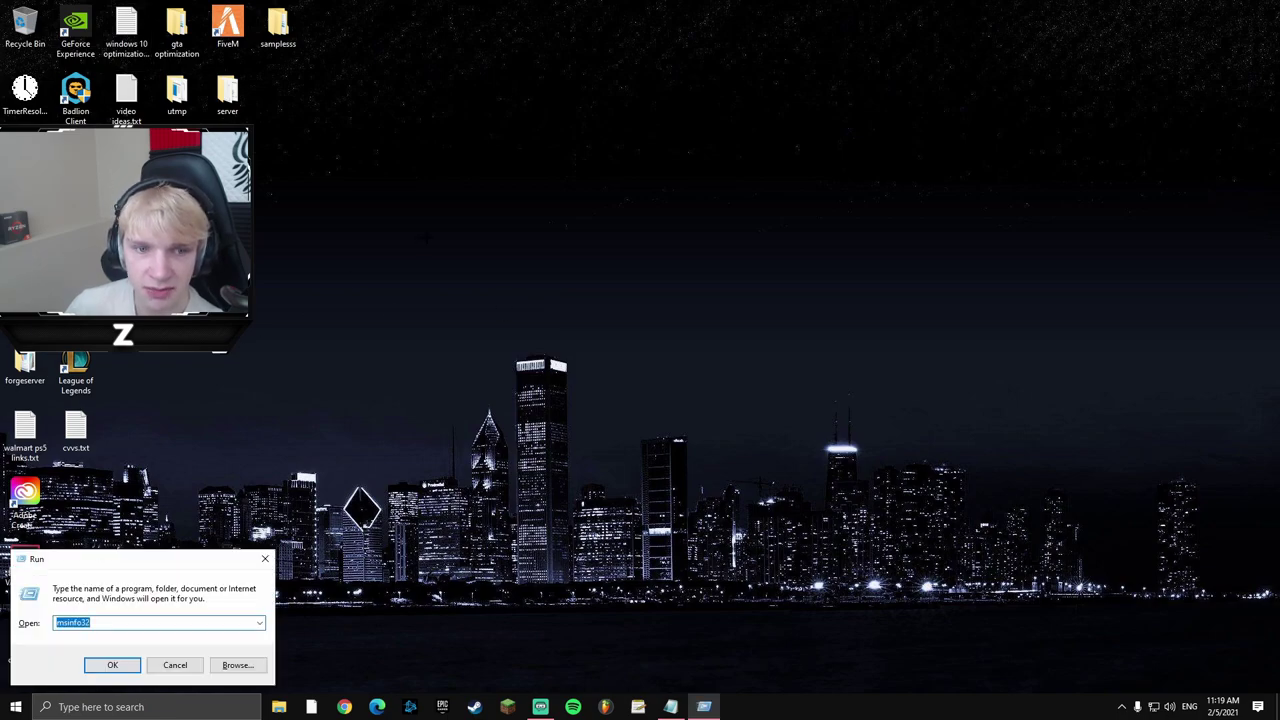
pyautogui.write('%temp%')
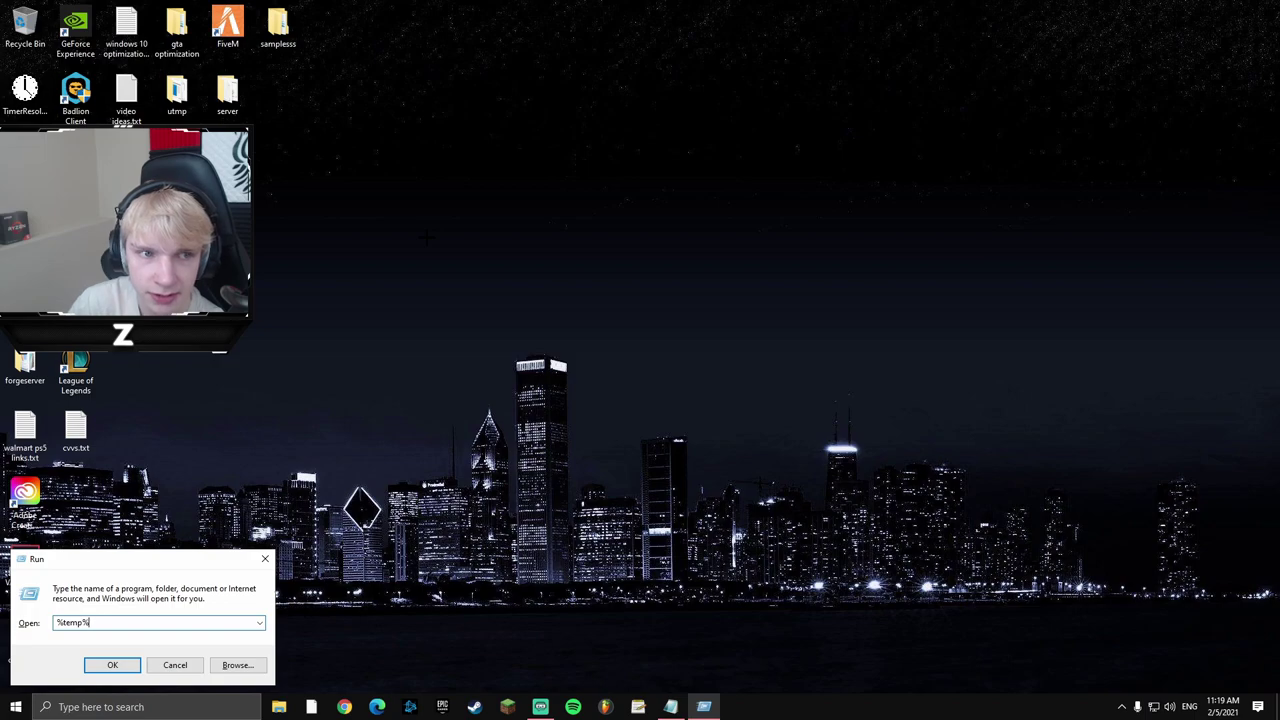
pyautogui.press('Return')
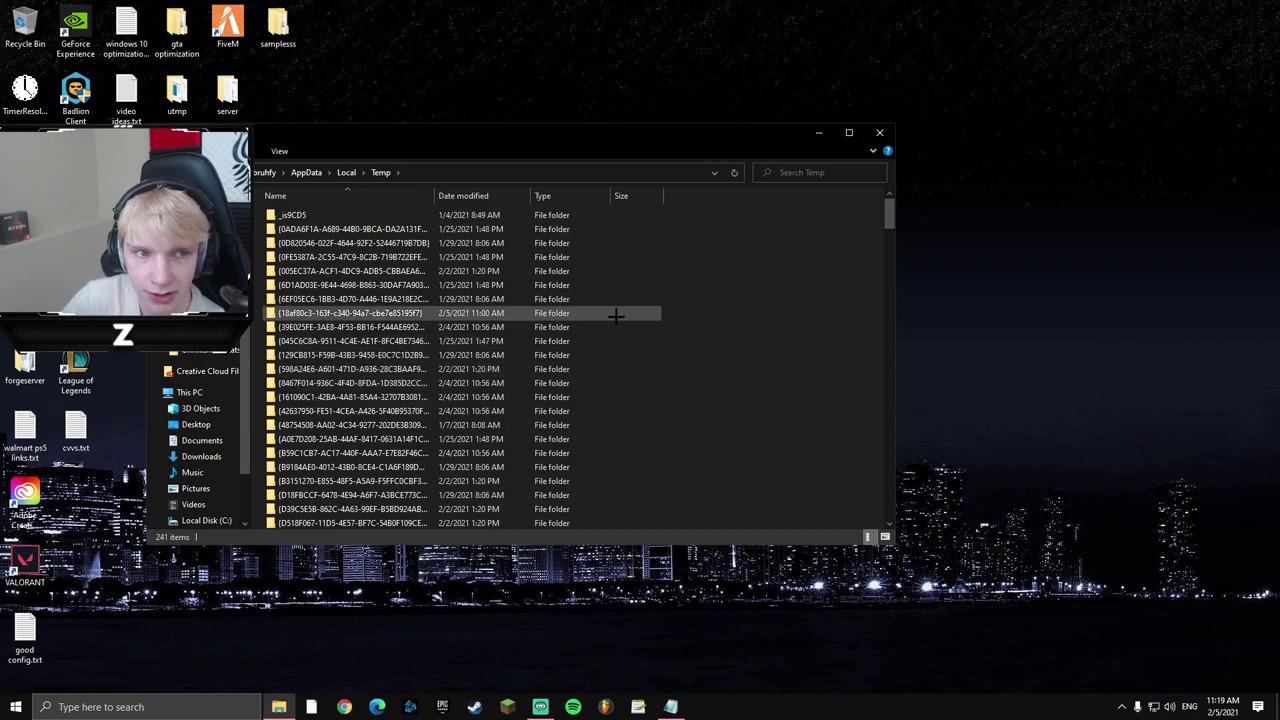
# Delete all temp files with admin permission, skipping in-use ones, and close the window
pyautogui.hotkey('ctrl', 'a')
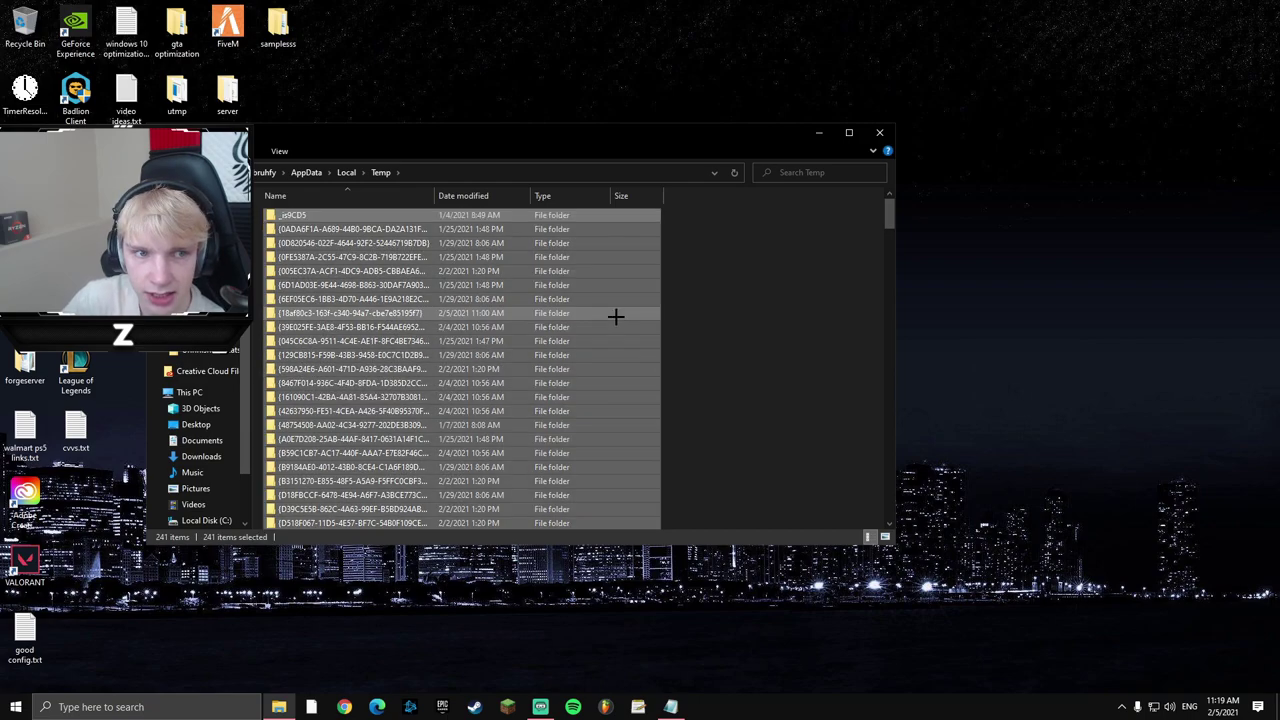
pyautogui.rightClick(613, 408)
pyautogui.click(660, 601)
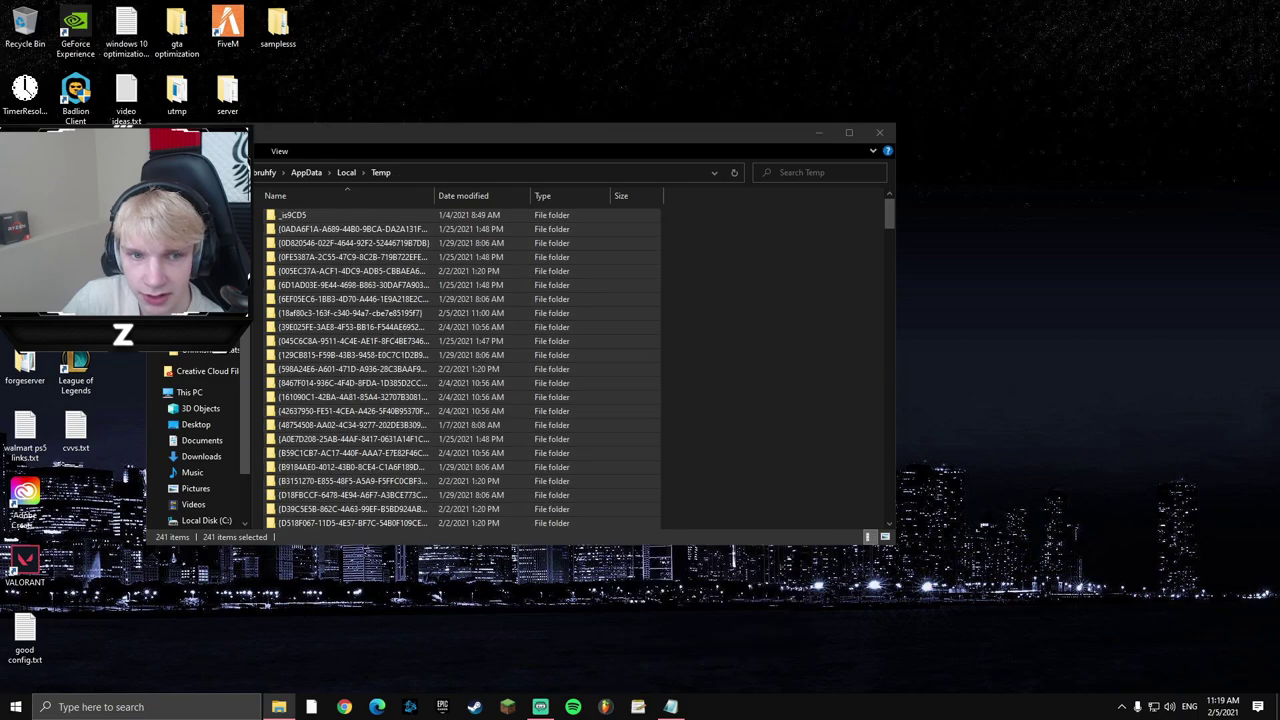
pyautogui.moveTo(318, 172); pyautogui.dragTo(565, 251)
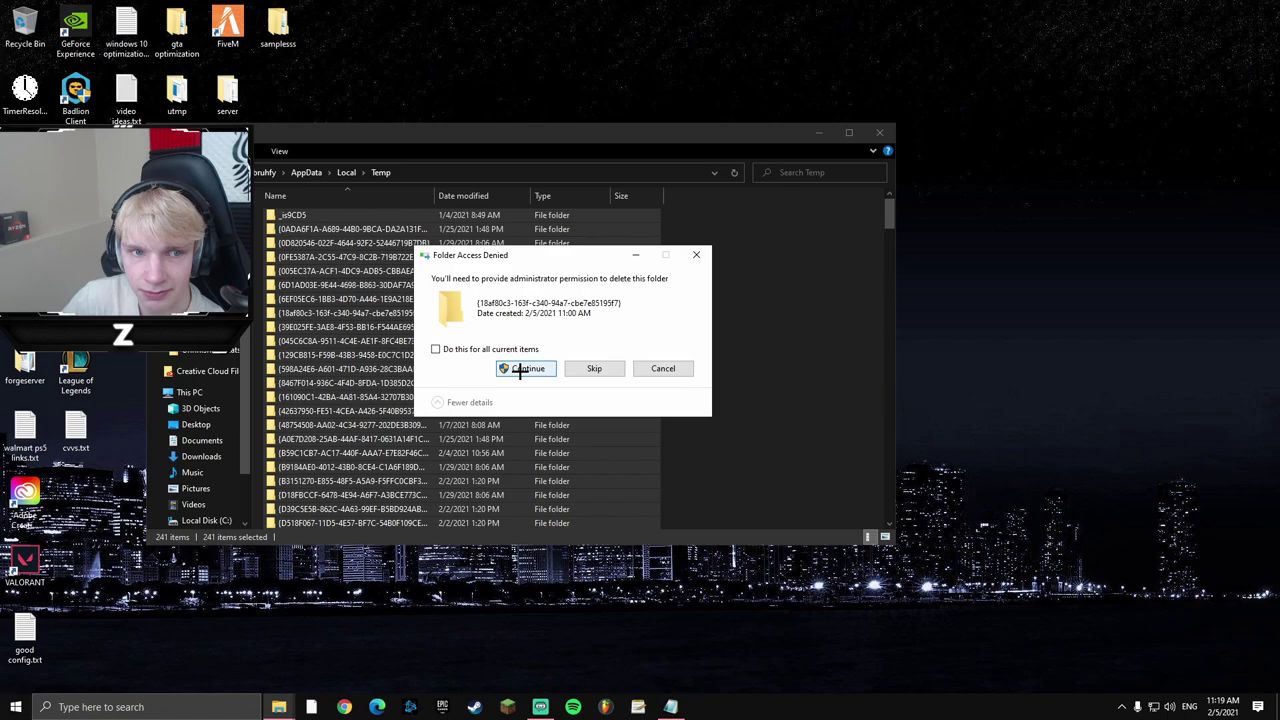
pyautogui.click(521, 369)
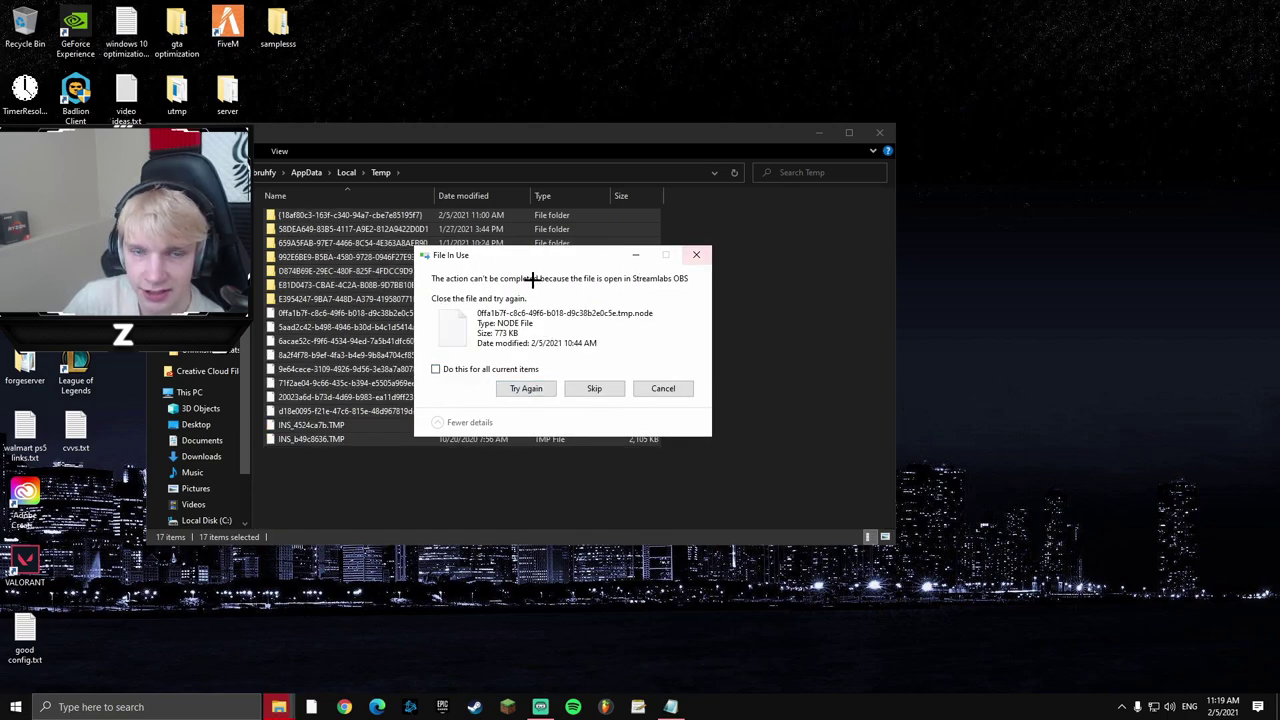
pyautogui.click(697, 255)
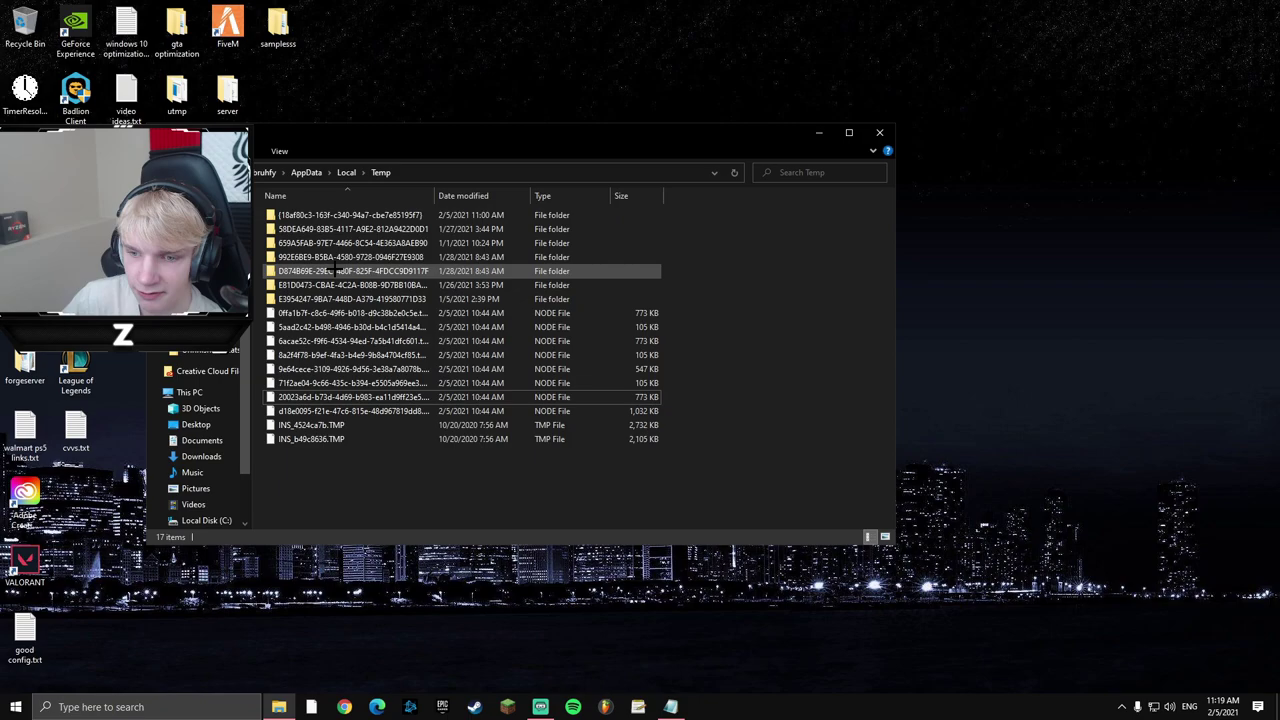
pyautogui.click(880, 133)
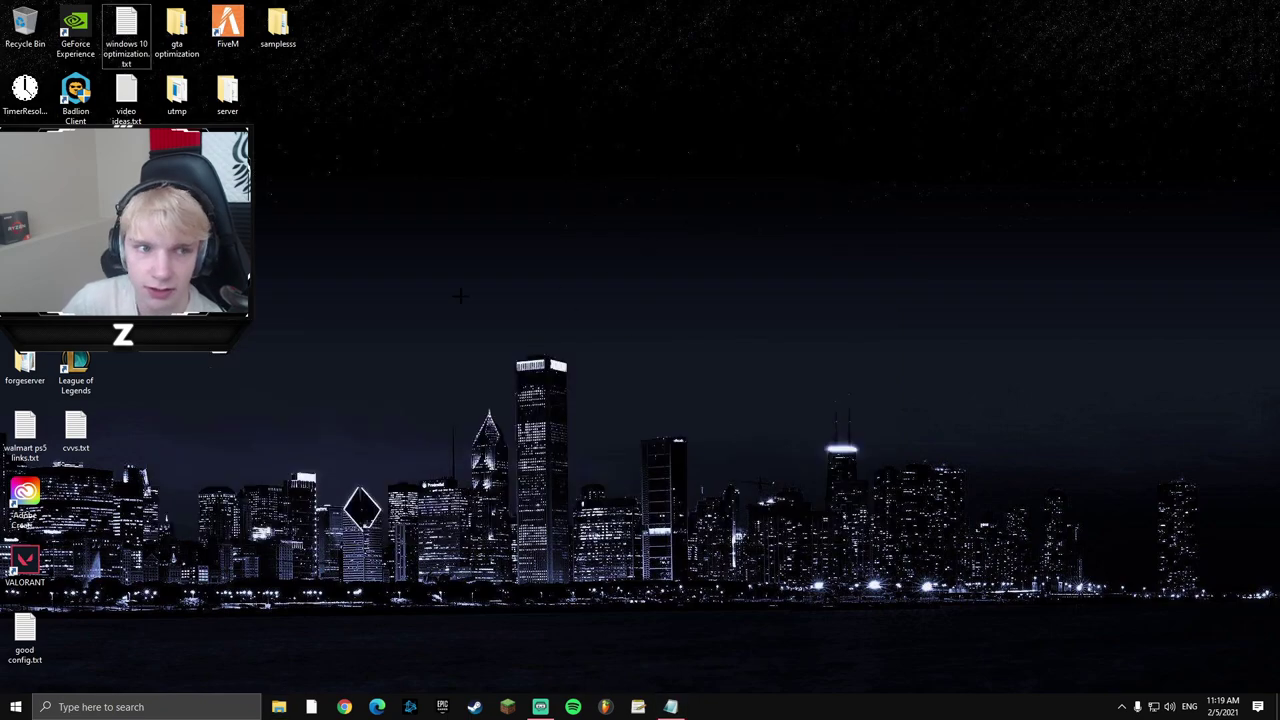
# Open the C:\Windows\Temp folder by changing %temp% to temp in Run
pyautogui.press('super+r')
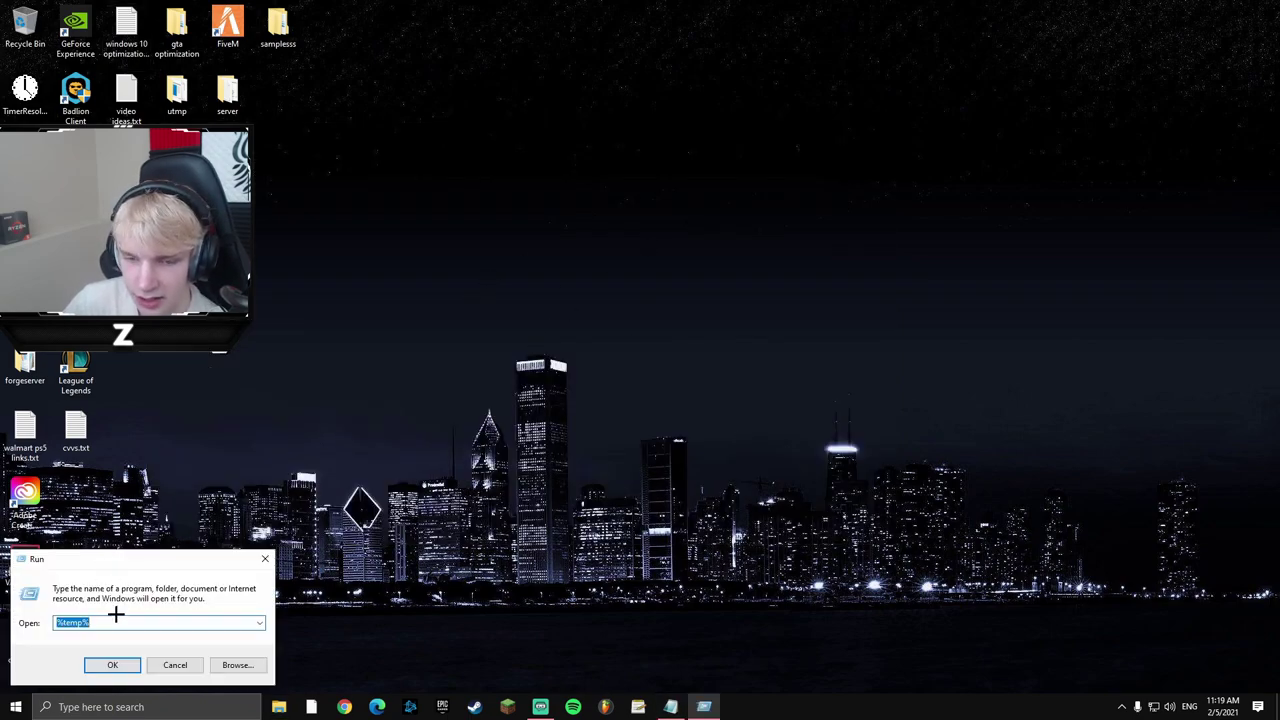
pyautogui.click(111, 624)
pyautogui.press('BackSpace')
pyautogui.press('Home')
pyautogui.press('Delete')
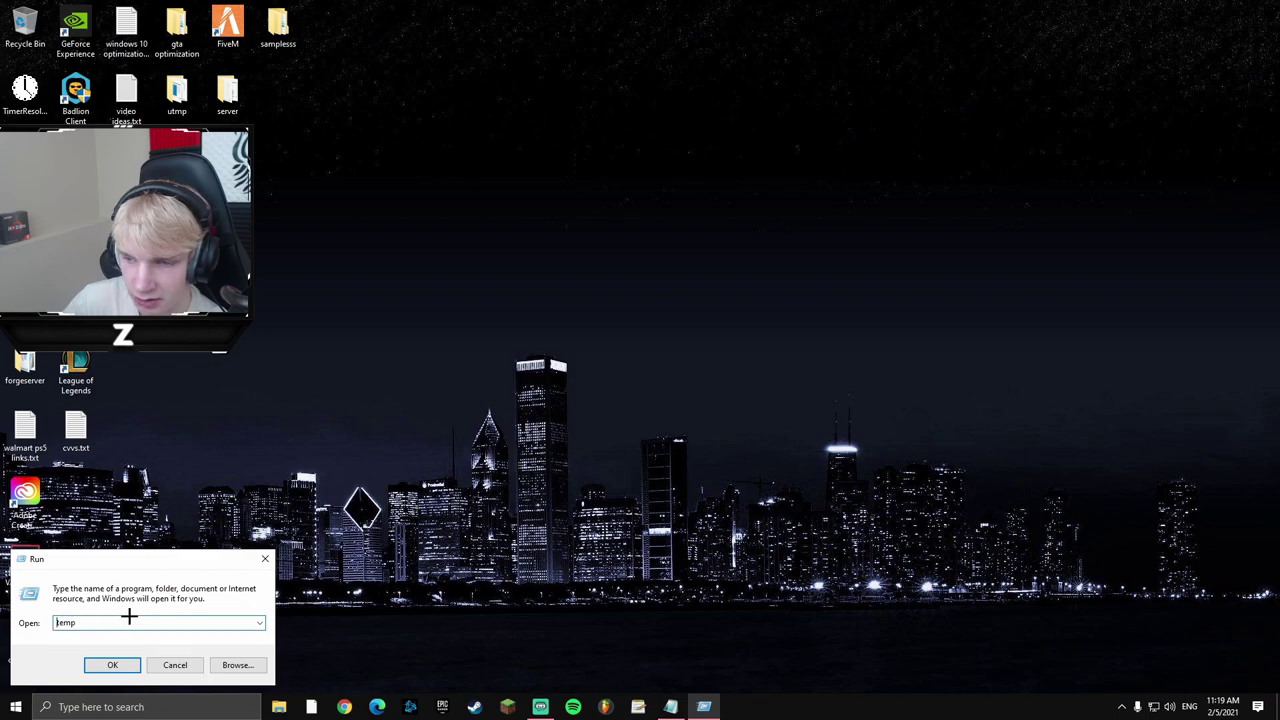
pyautogui.click(113, 664)
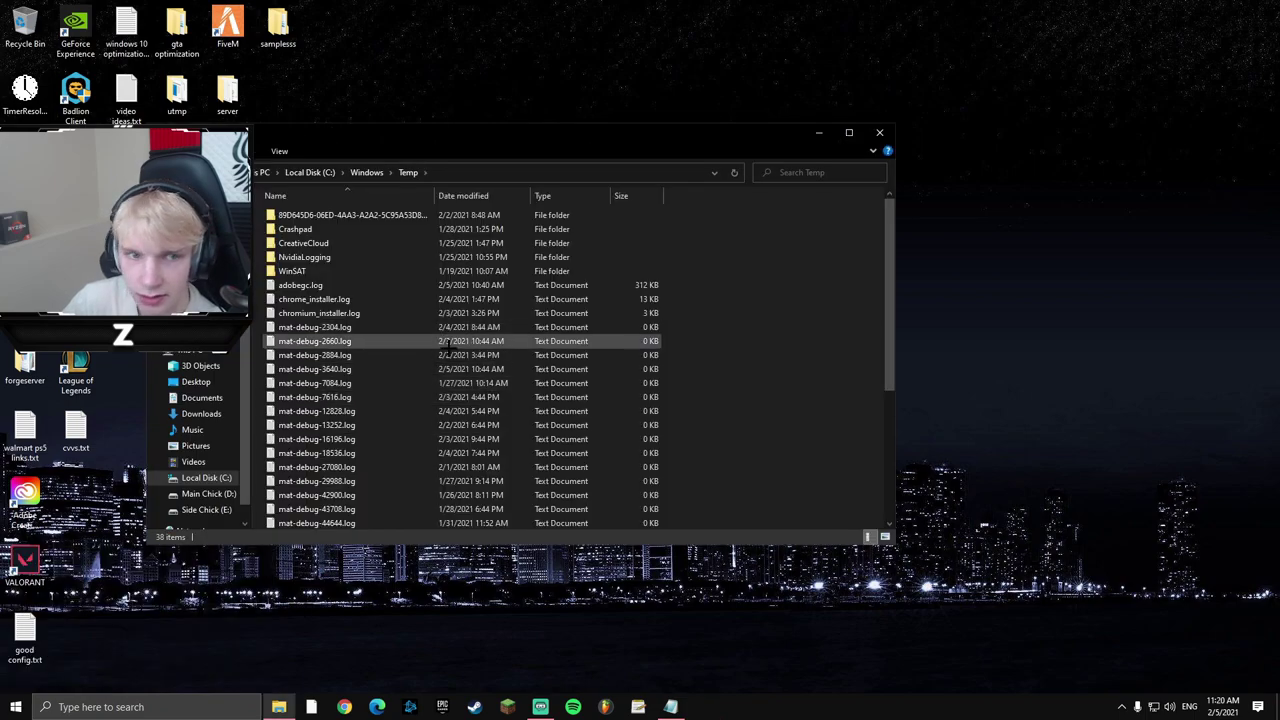
# Delete everything in Windows Temp, skipping the two in-use items, and close the window
pyautogui.hotkey('ctrl', 'a')
pyautogui.rightClick(511, 345)
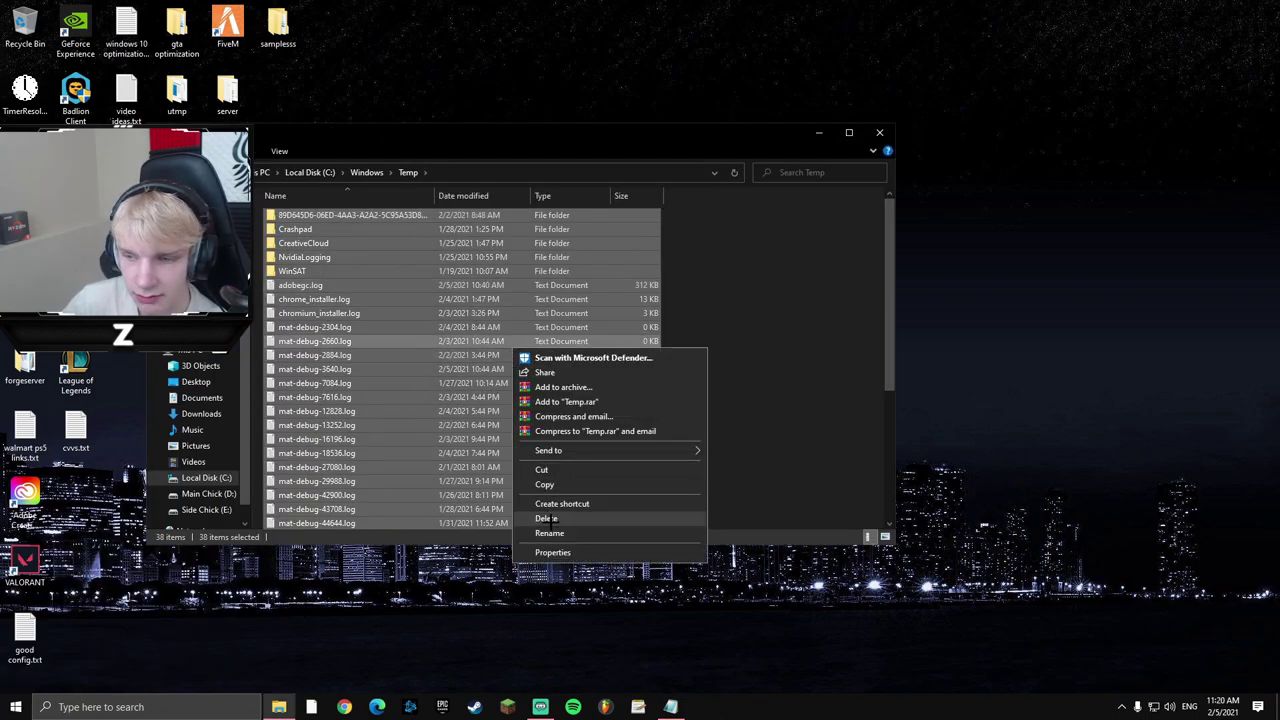
pyautogui.click(545, 518)
pyautogui.click(603, 286)
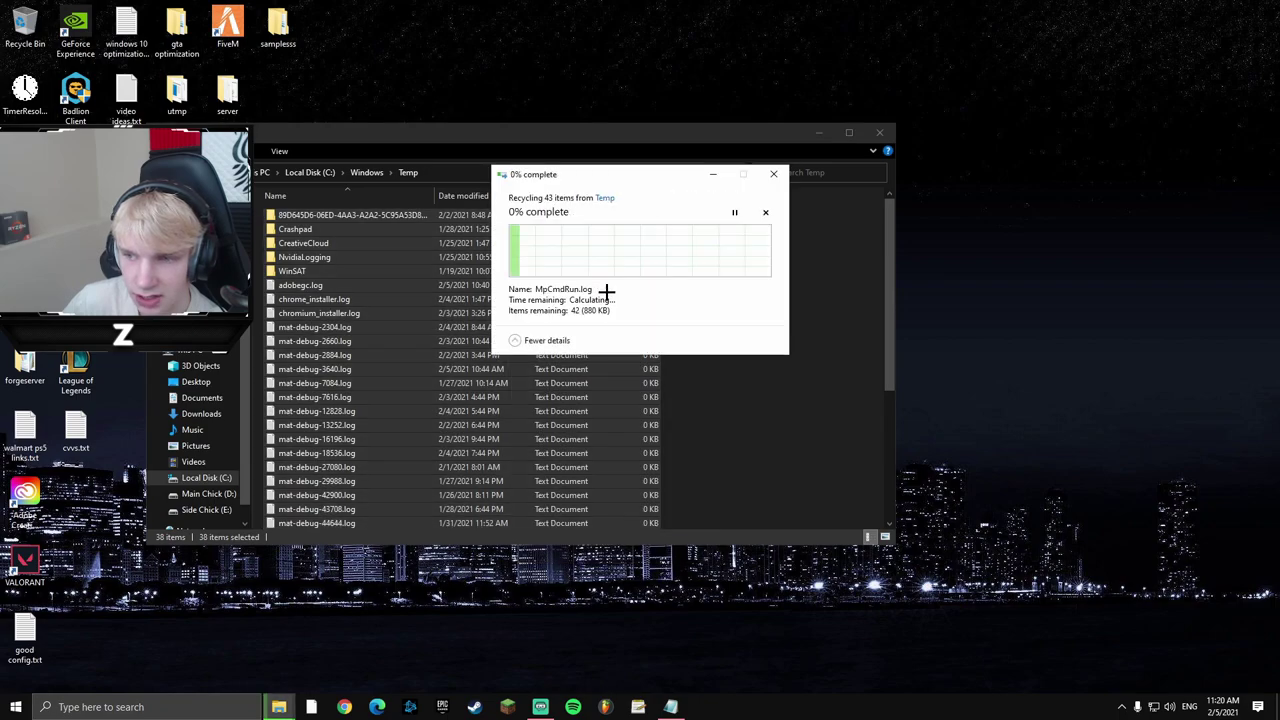
pyautogui.click(680, 318)
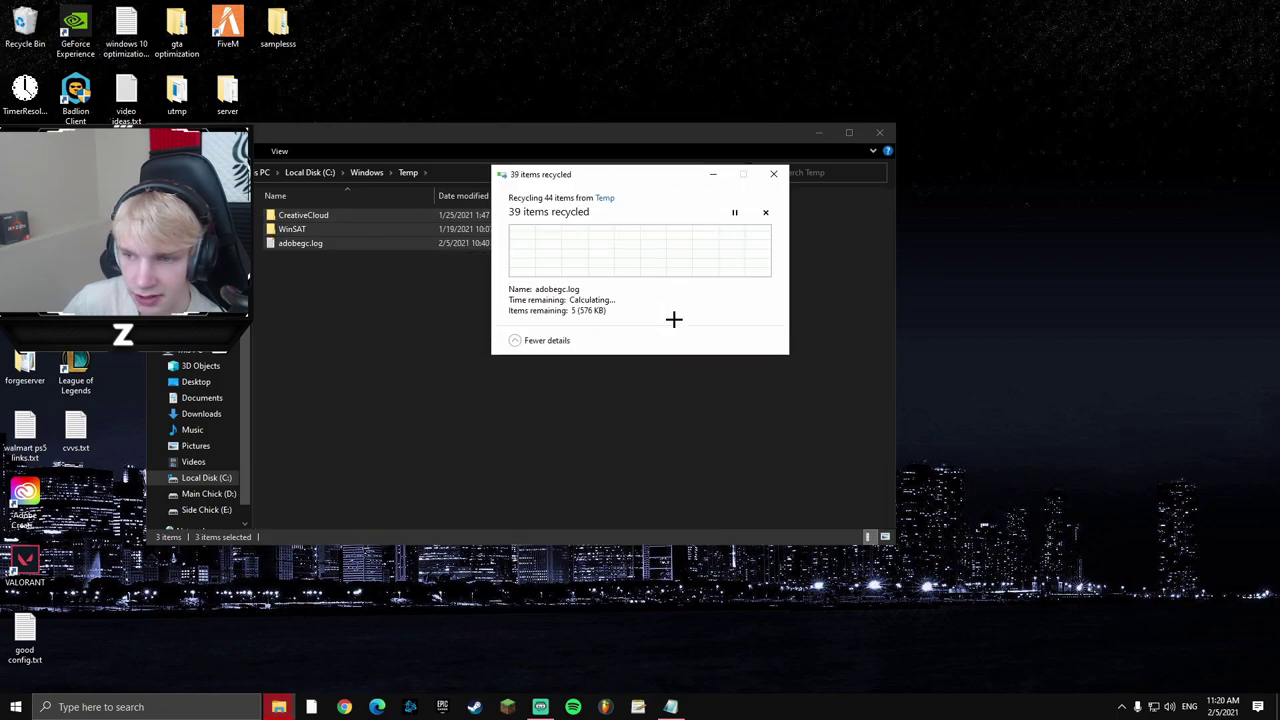
pyautogui.click(665, 317)
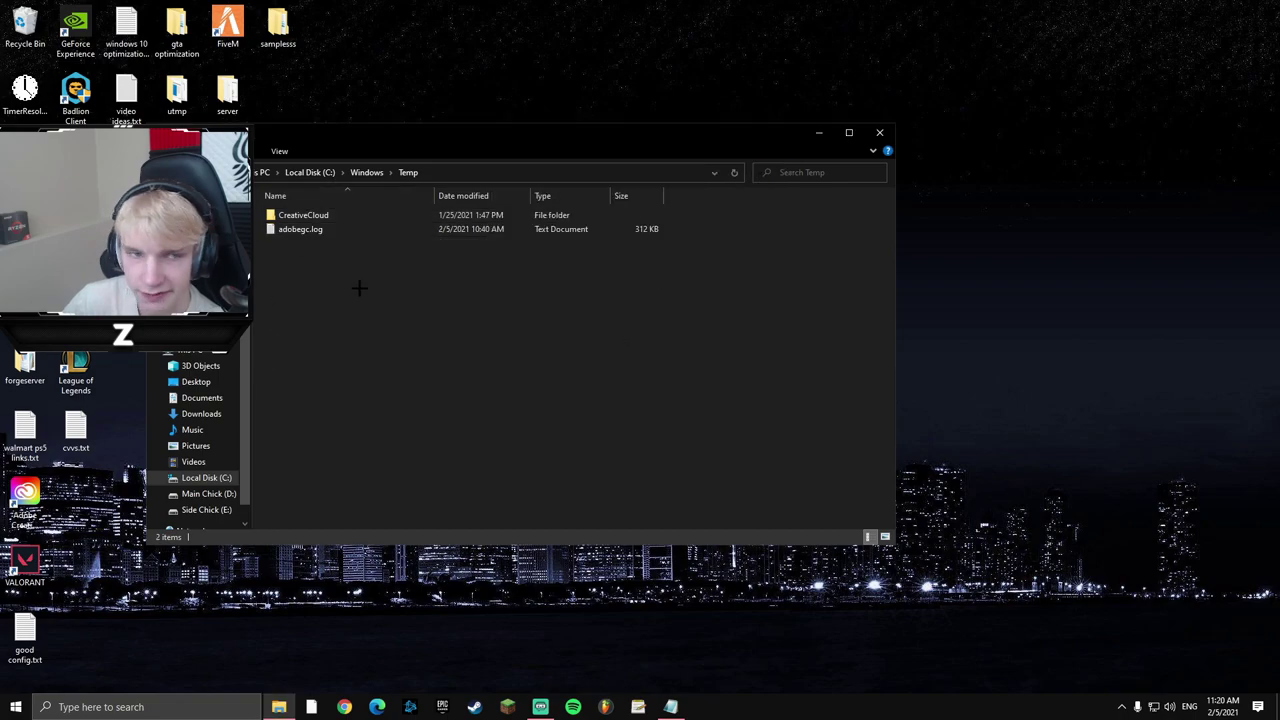
pyautogui.click(880, 133)
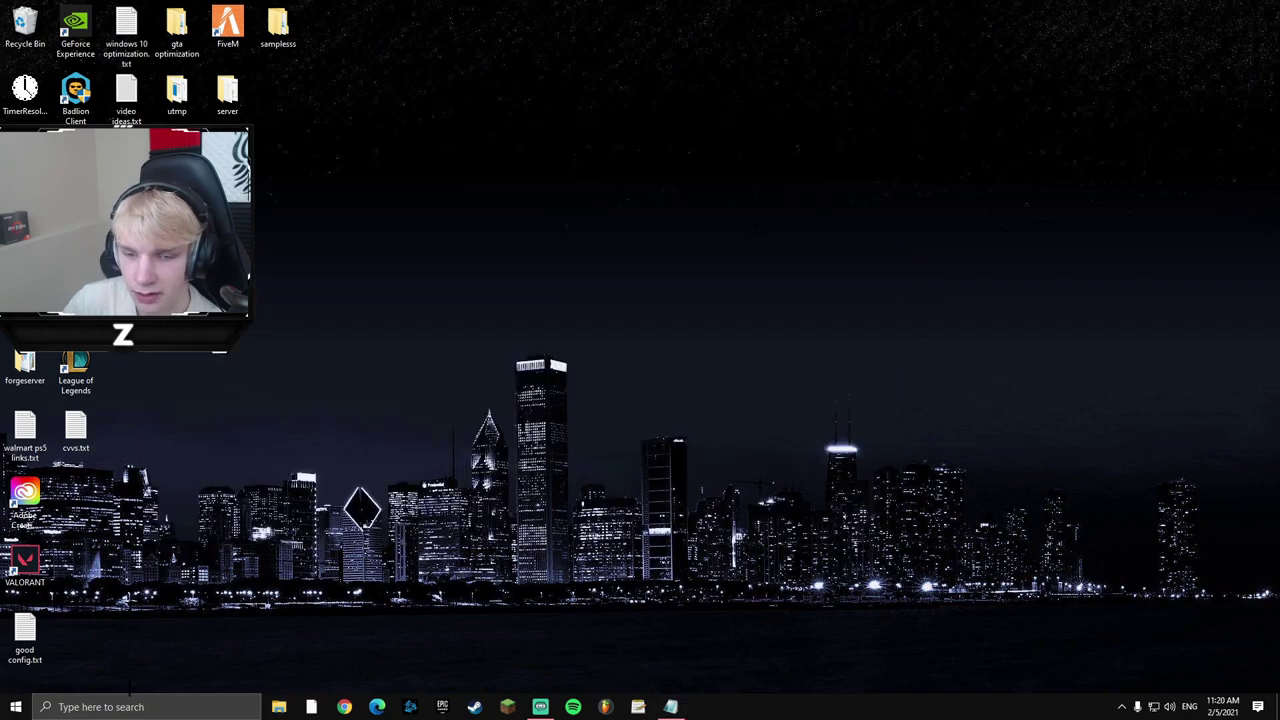
pyautogui.click(135, 707)
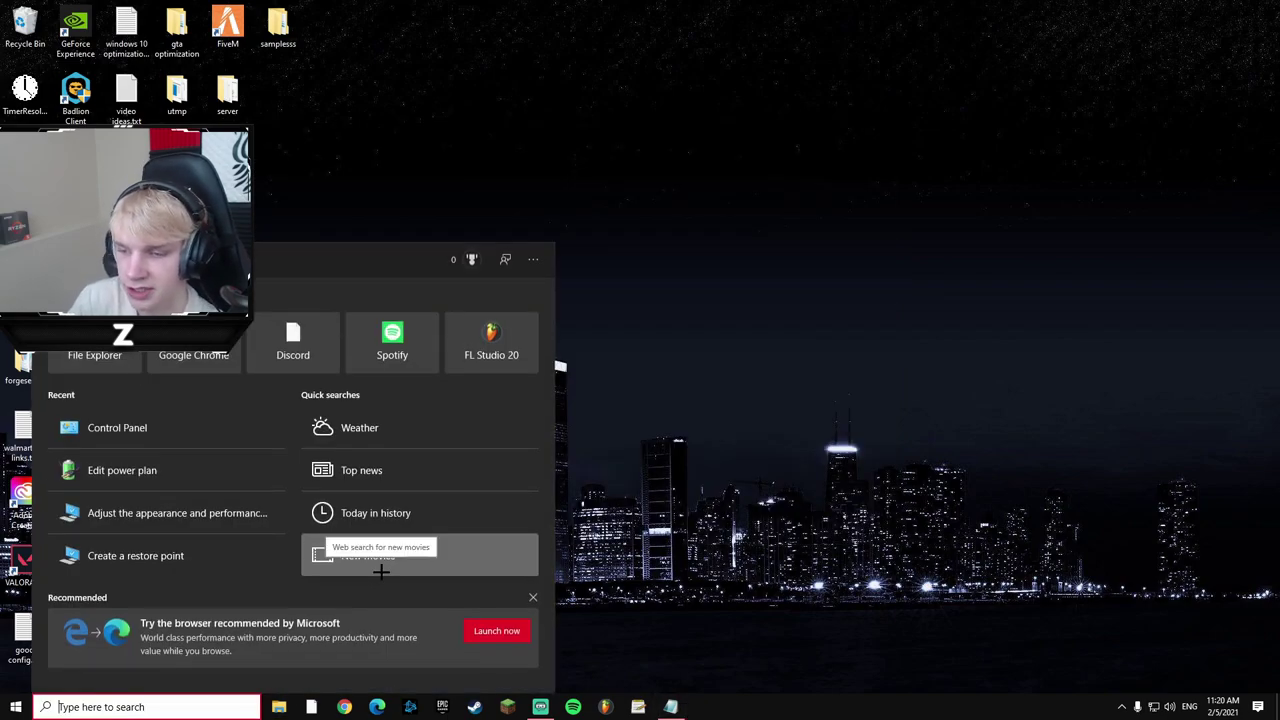
# Start a check for updates on the Windows Update page, then close Settings
pyautogui.write('update')
pyautogui.press('Return')
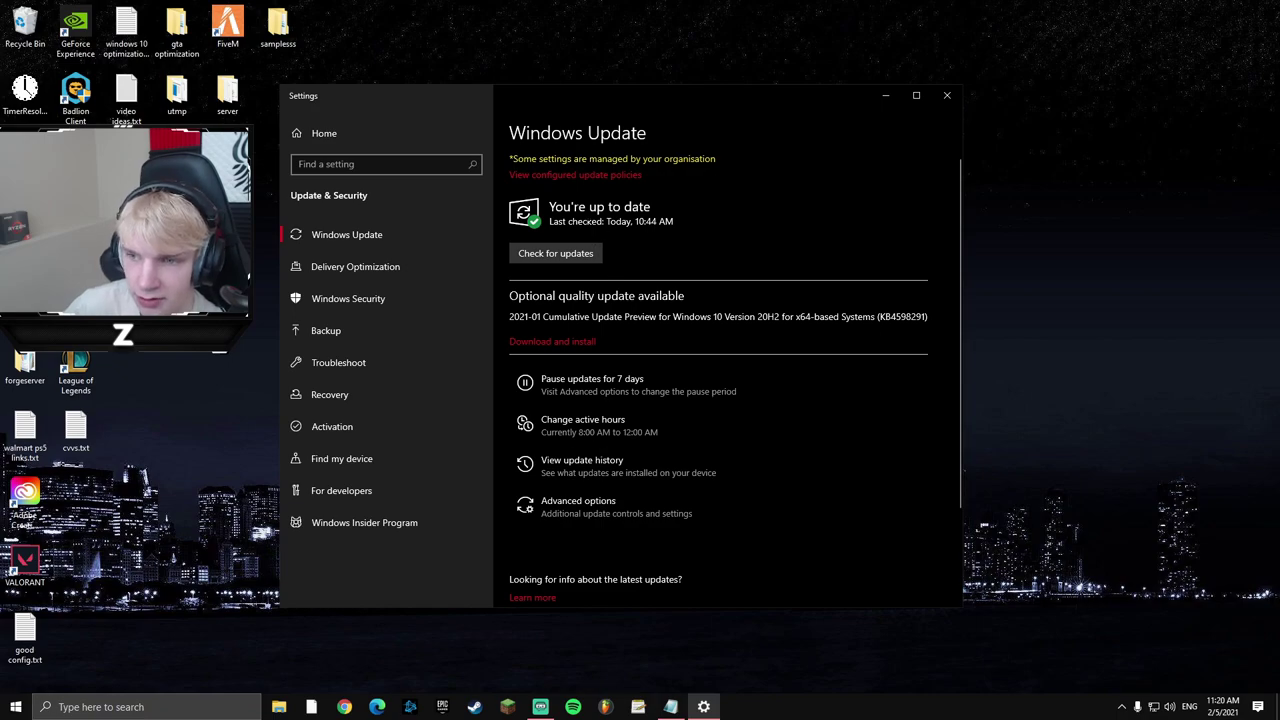
pyautogui.click(555, 253)
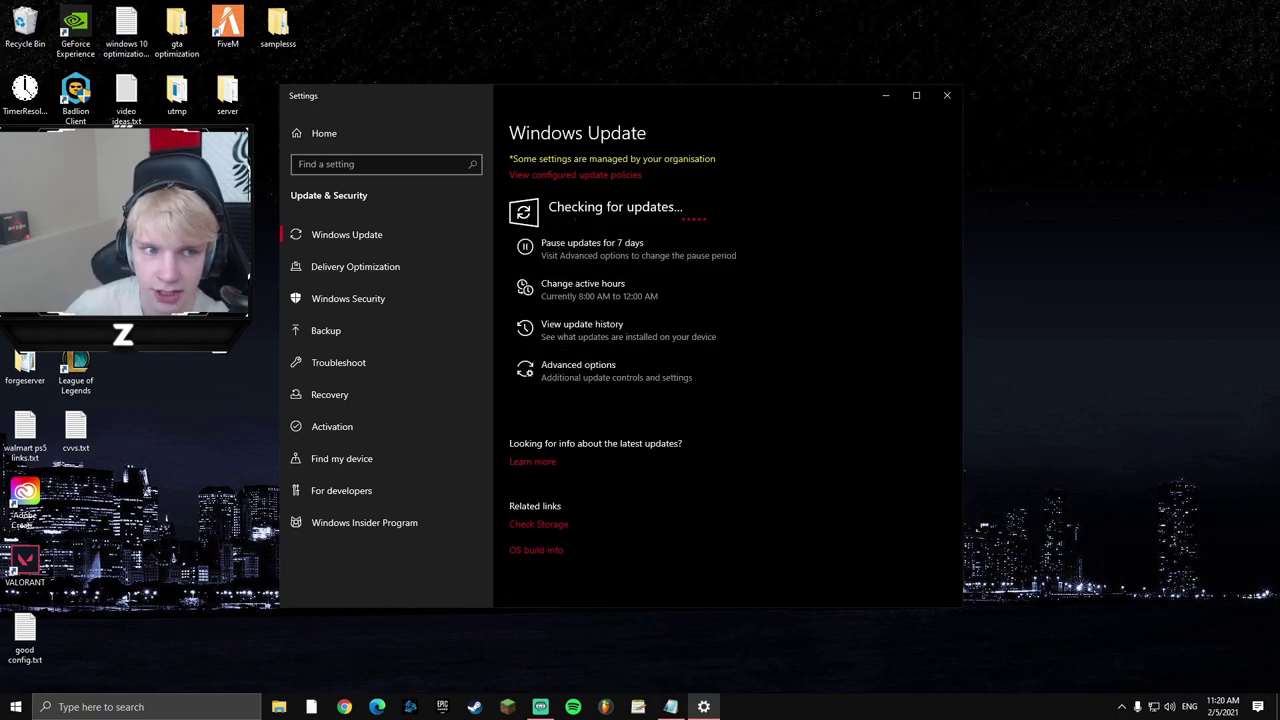
pyautogui.click(947, 95)
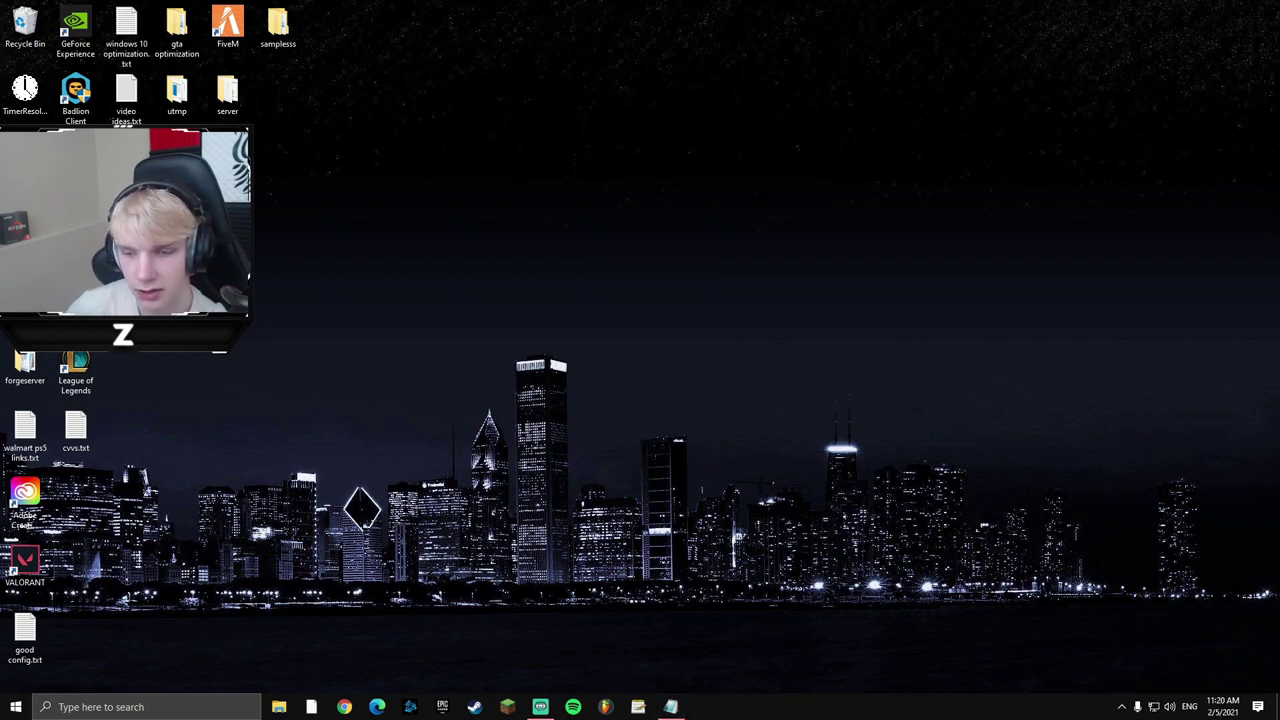
# Launch Disk Clean-up and select drive (C:) for scanning
pyautogui.click(110, 707)
pyautogui.write('d')
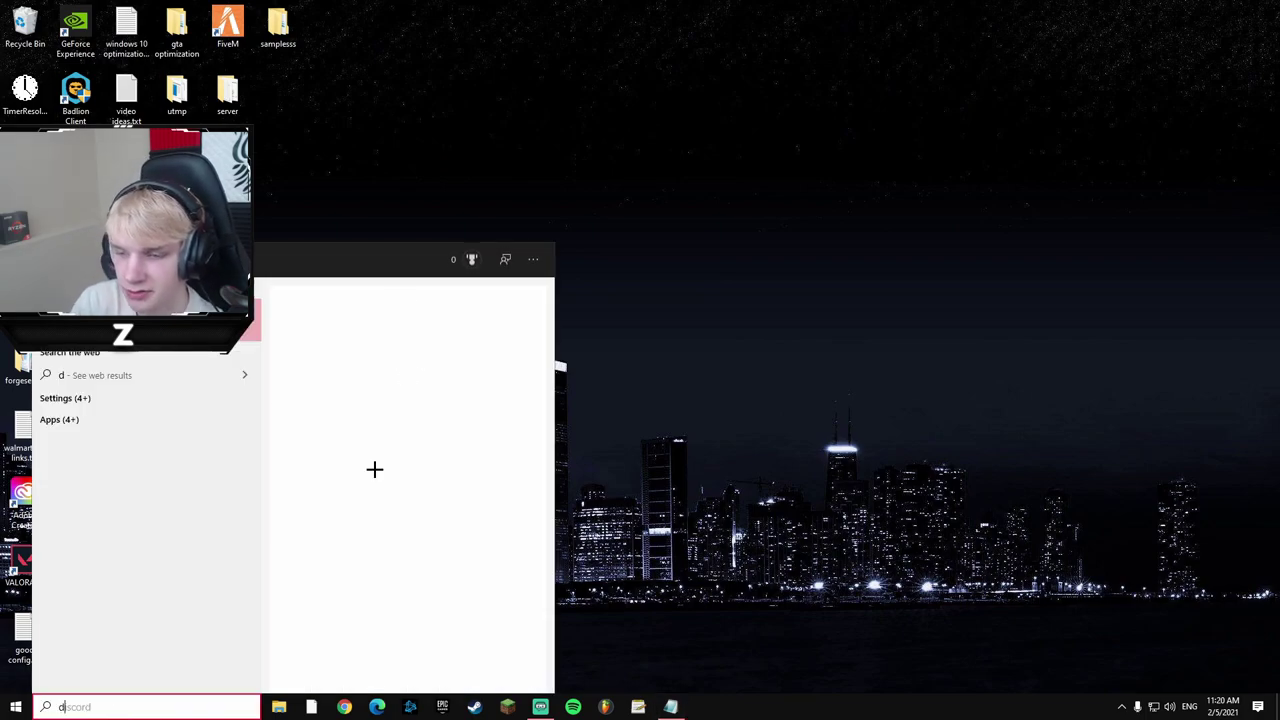
pyautogui.write('isk')
pyautogui.press('Return')
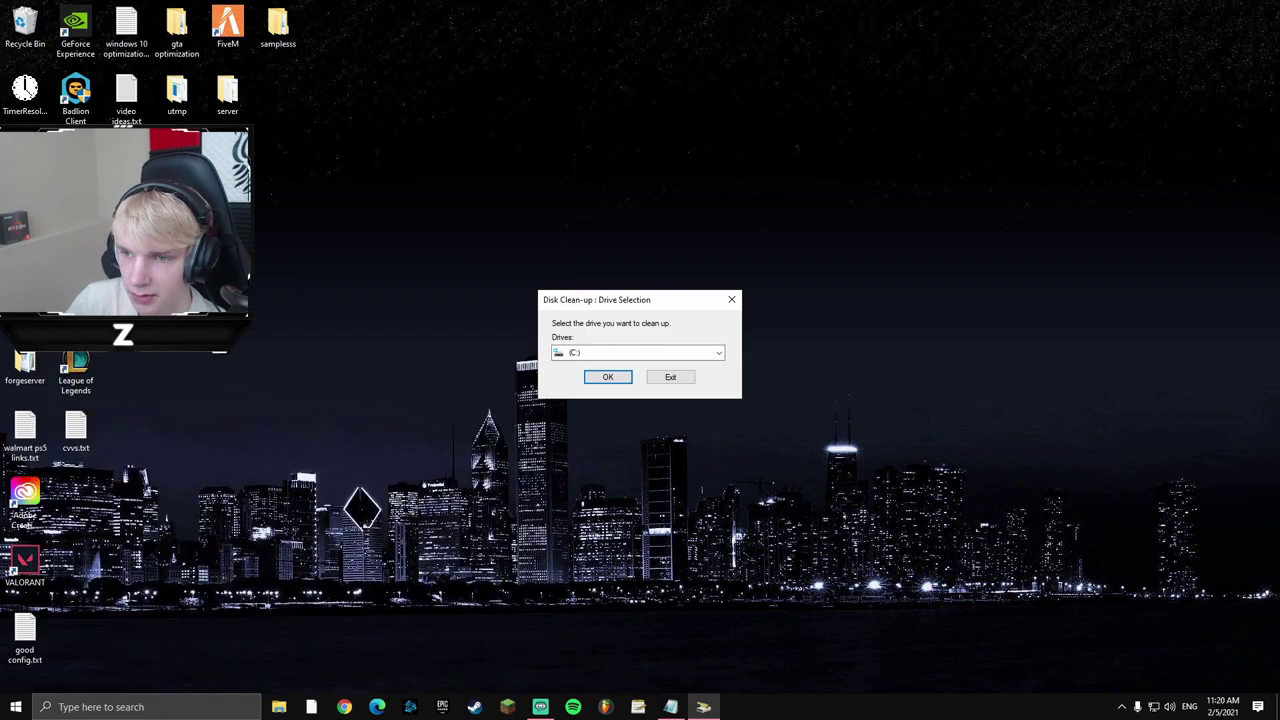
pyautogui.click(595, 353)
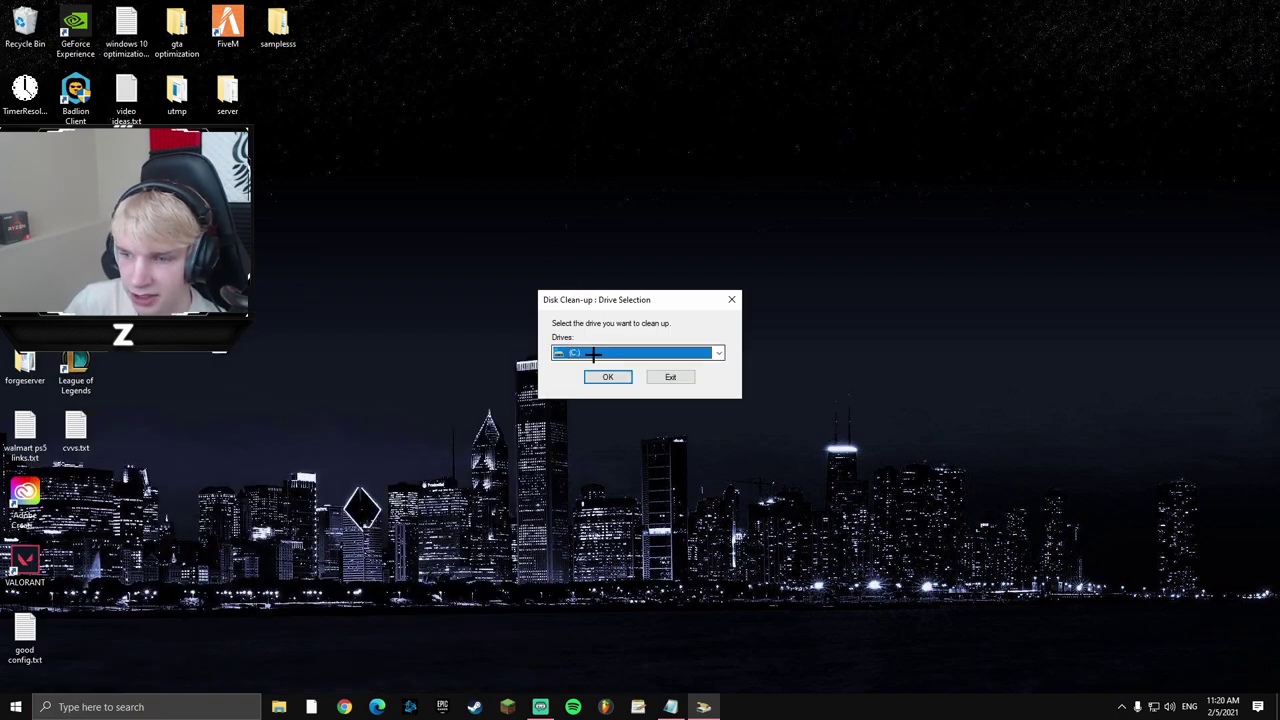
pyautogui.click(594, 353)
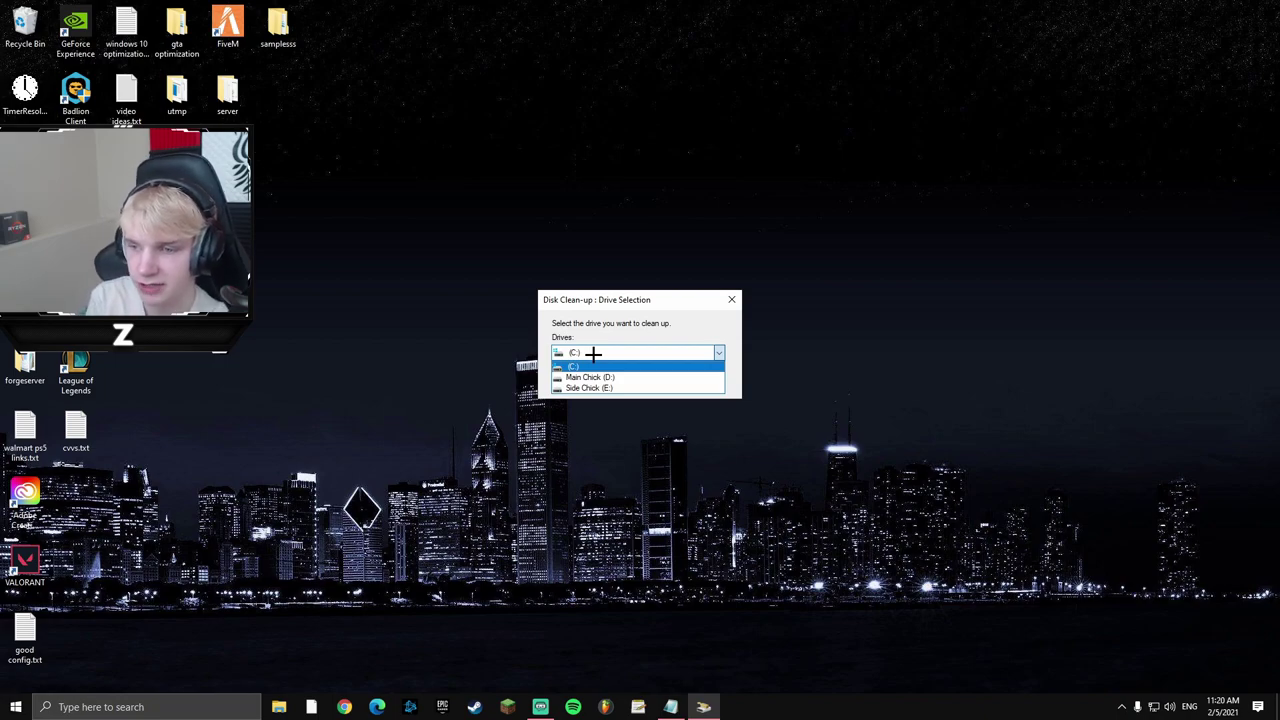
pyautogui.click(585, 366)
pyautogui.click(600, 374)
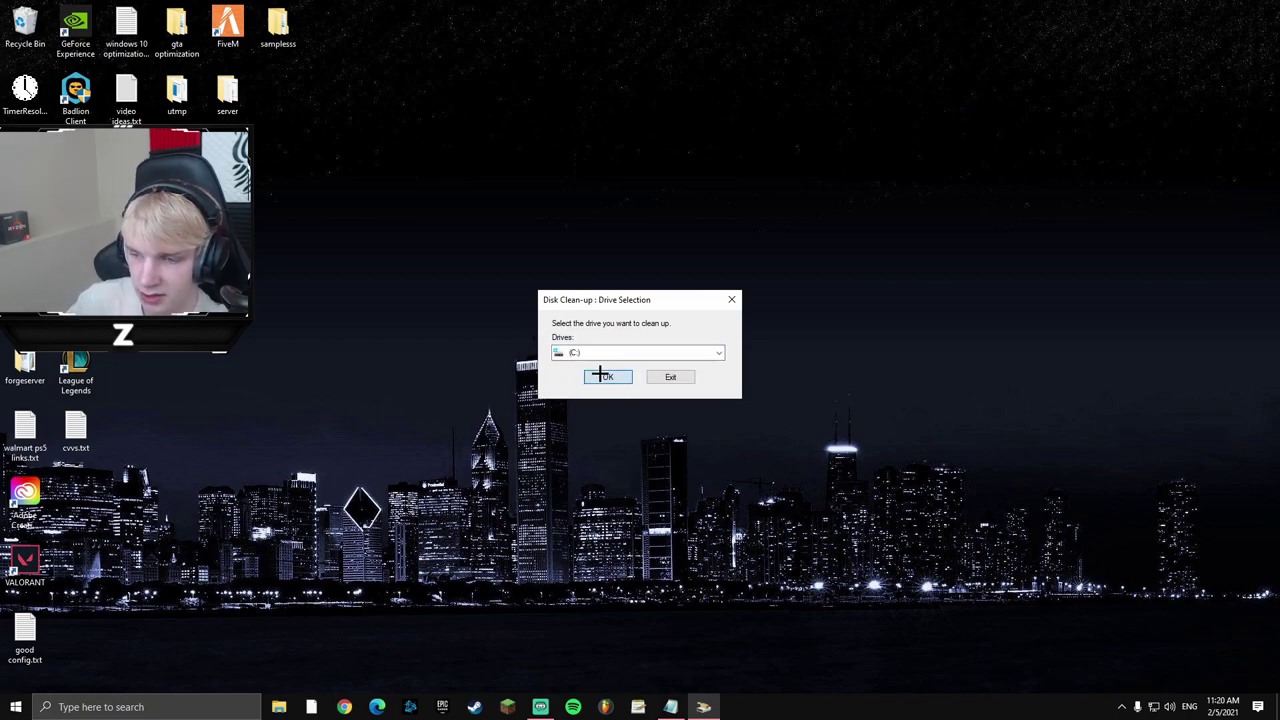
# Delete the checked file categories, about 354 MB, granting admin permission when prompted
pyautogui.moveTo(262, 149); pyautogui.dragTo(619, 186)
pyautogui.scroll(-3, 608, 290)
pyautogui.scroll(3, 572, 305)
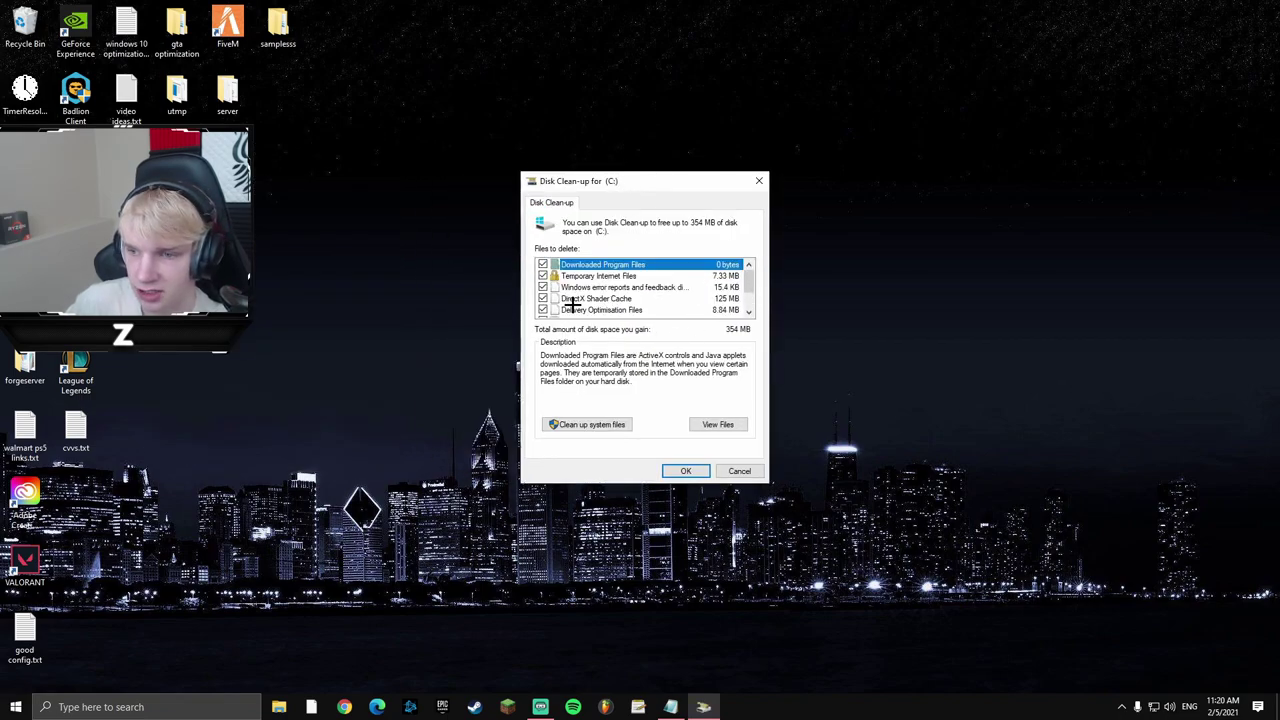
pyautogui.click(679, 470)
pyautogui.click(655, 362)
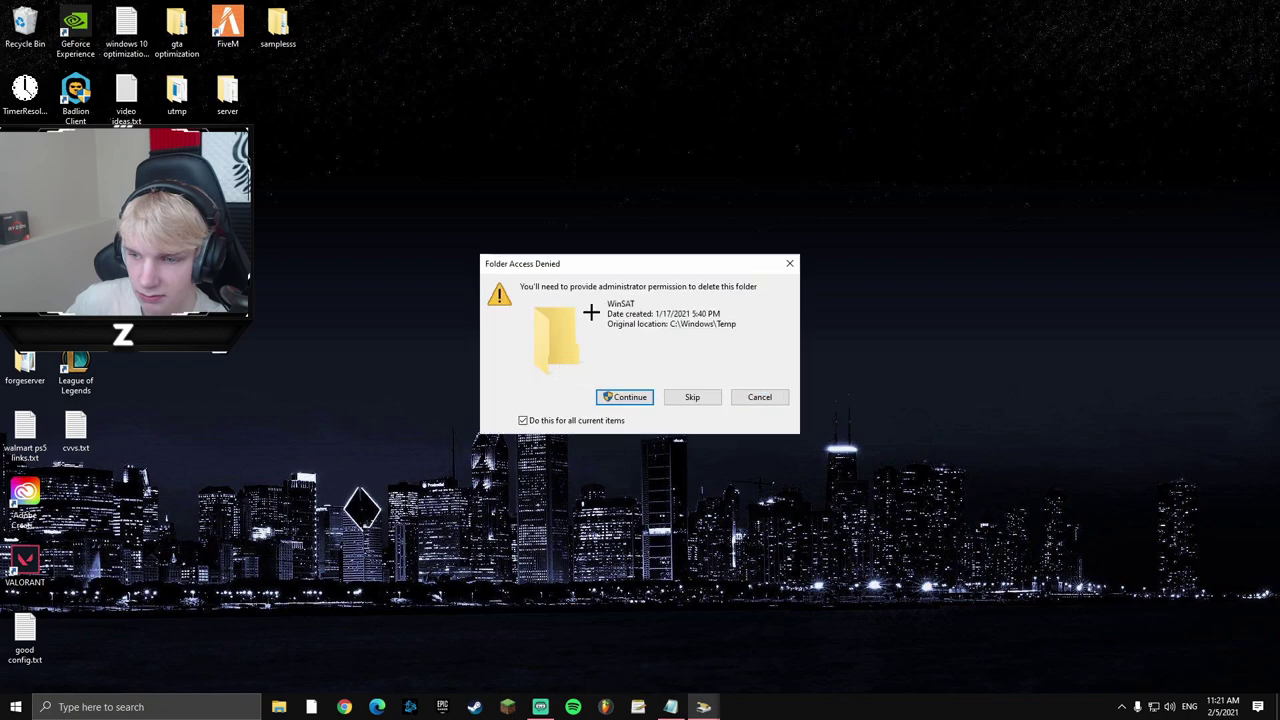
pyautogui.click(608, 399)
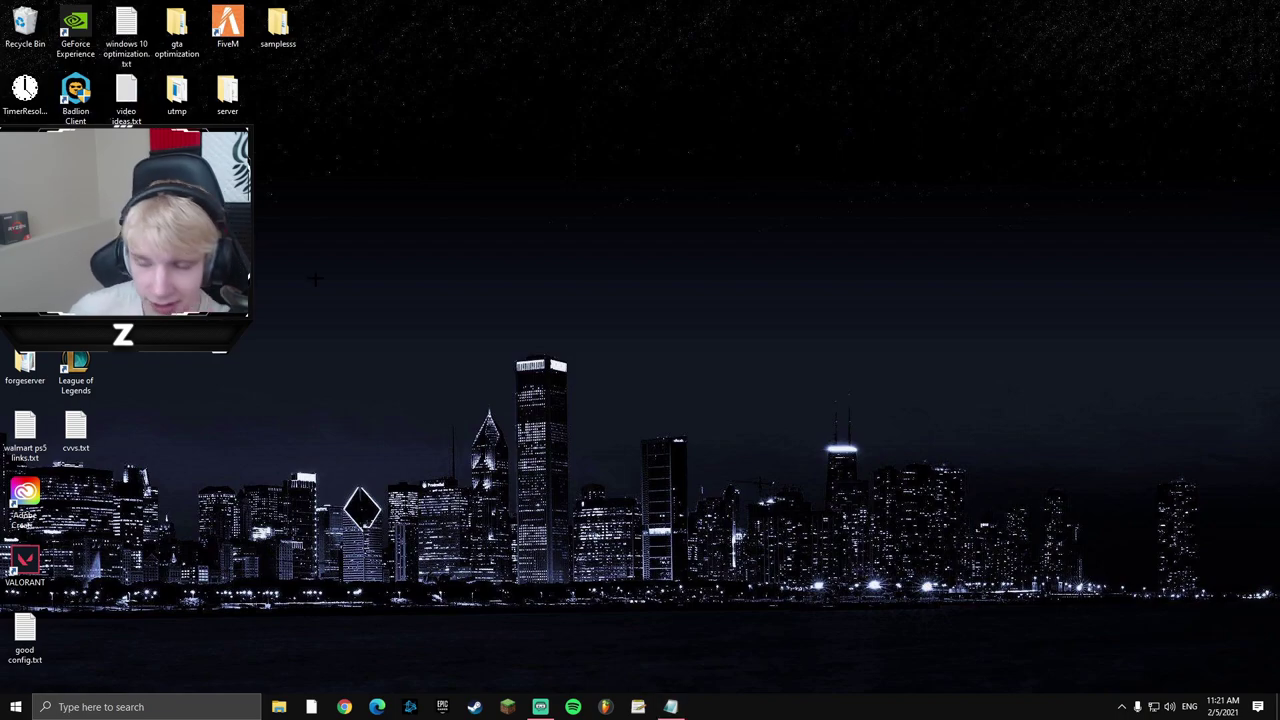
pyautogui.press('super+s')
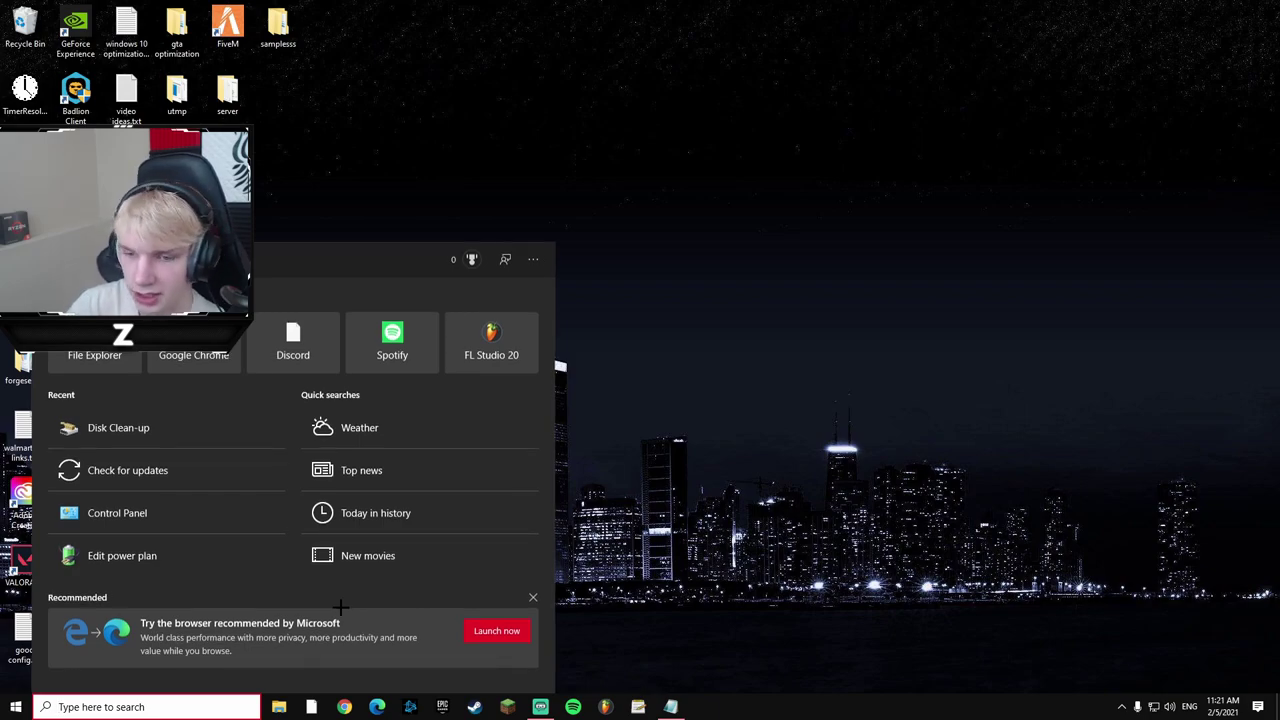
pyautogui.click(773, 468)
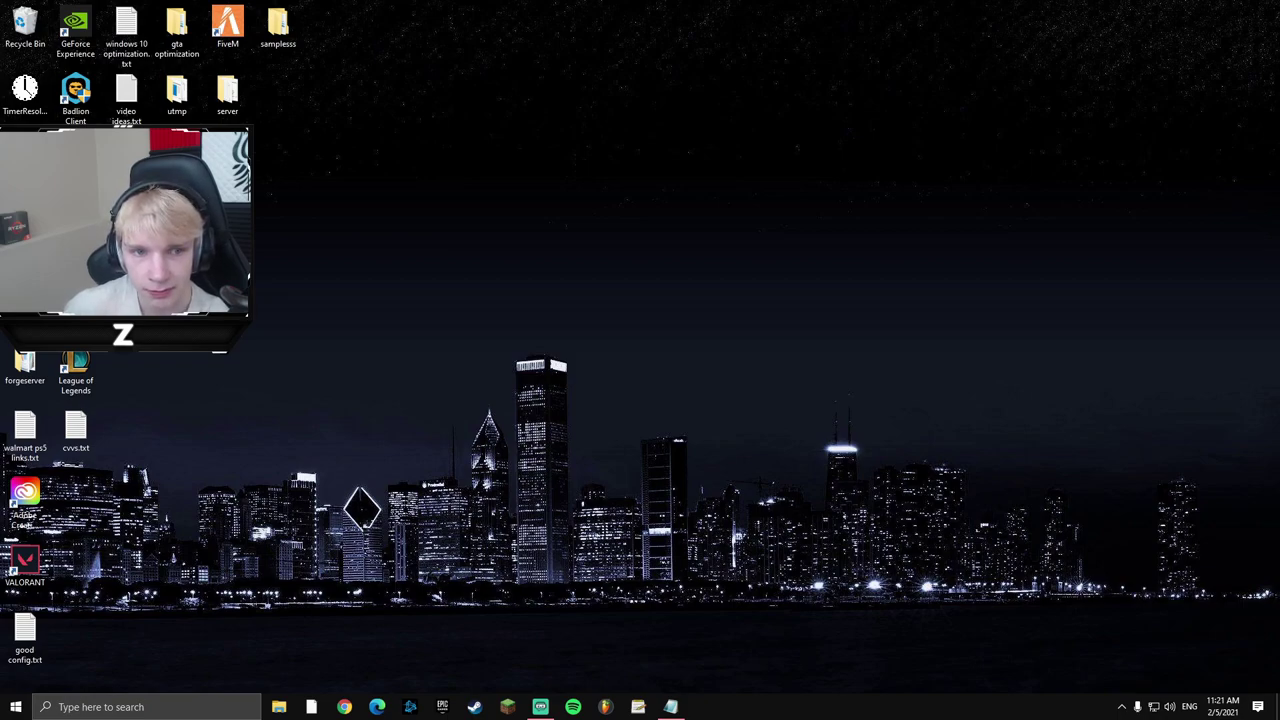
pyautogui.click(670, 706)
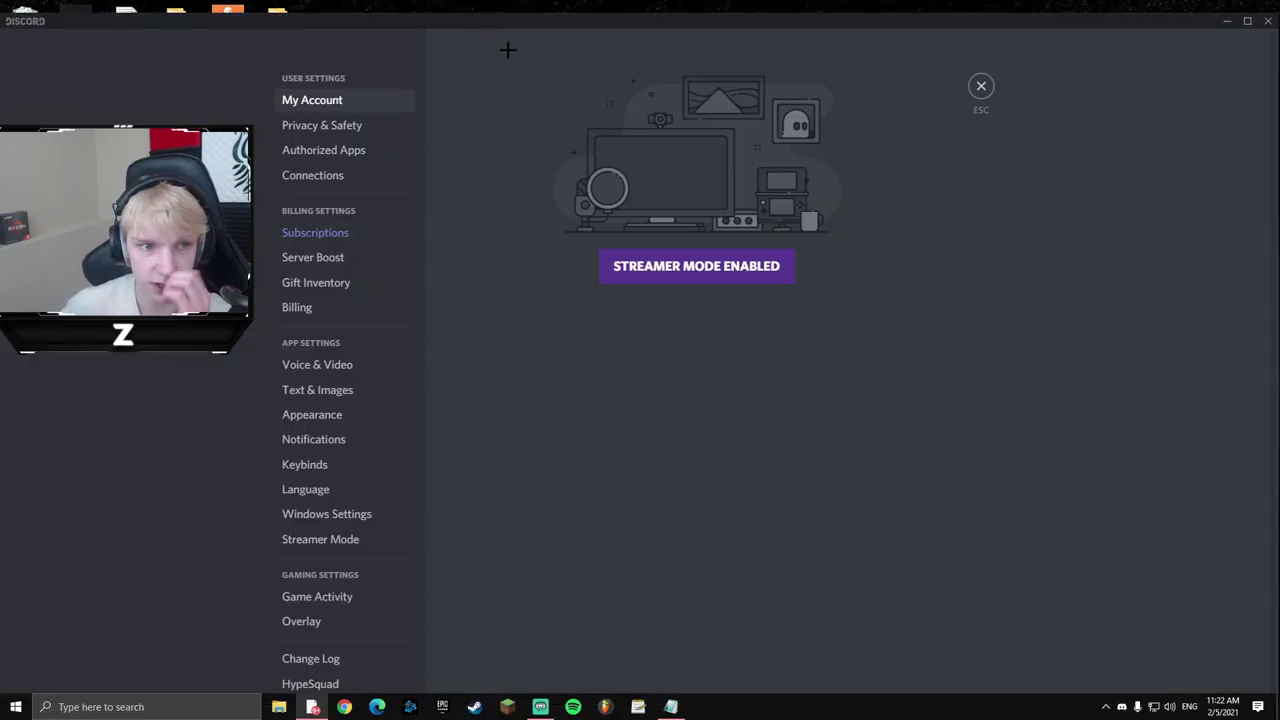
# Confirm Hardware Acceleration is off under Appearance > Advanced, then close Discord settings
pyautogui.click(328, 420)
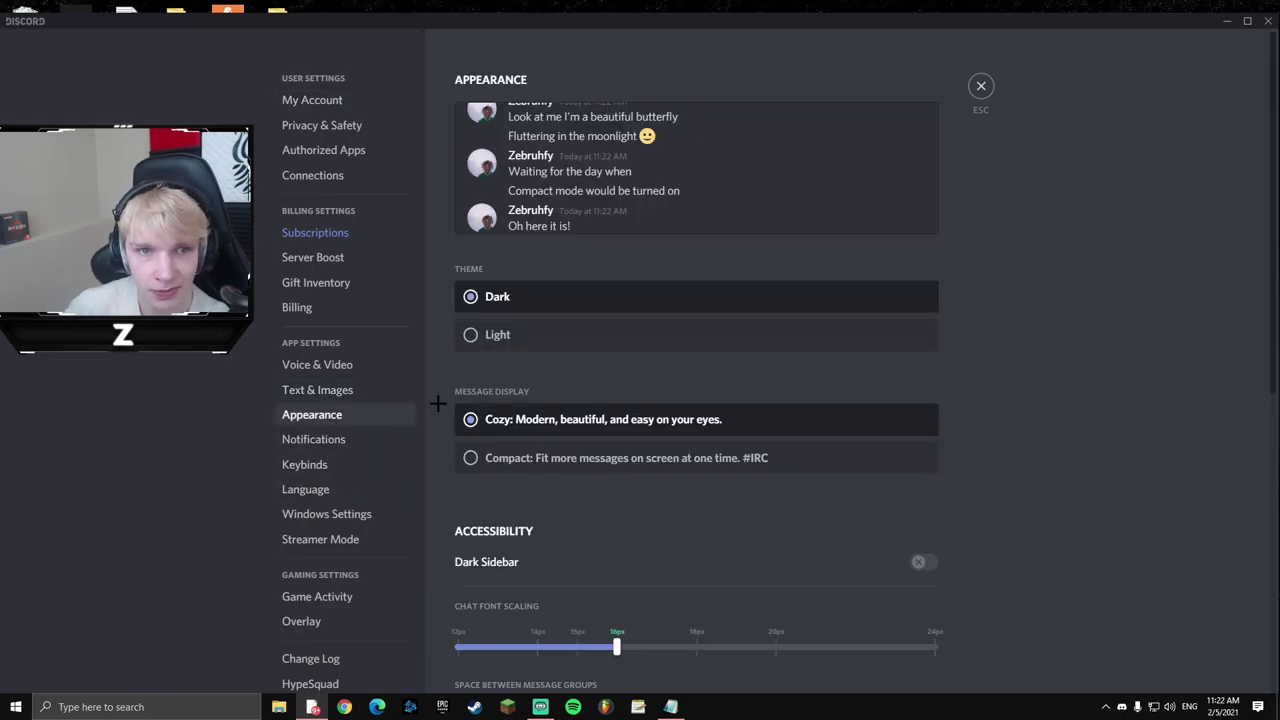
pyautogui.scroll(-1, 953, 335)
pyautogui.scroll(-8, 953, 335)
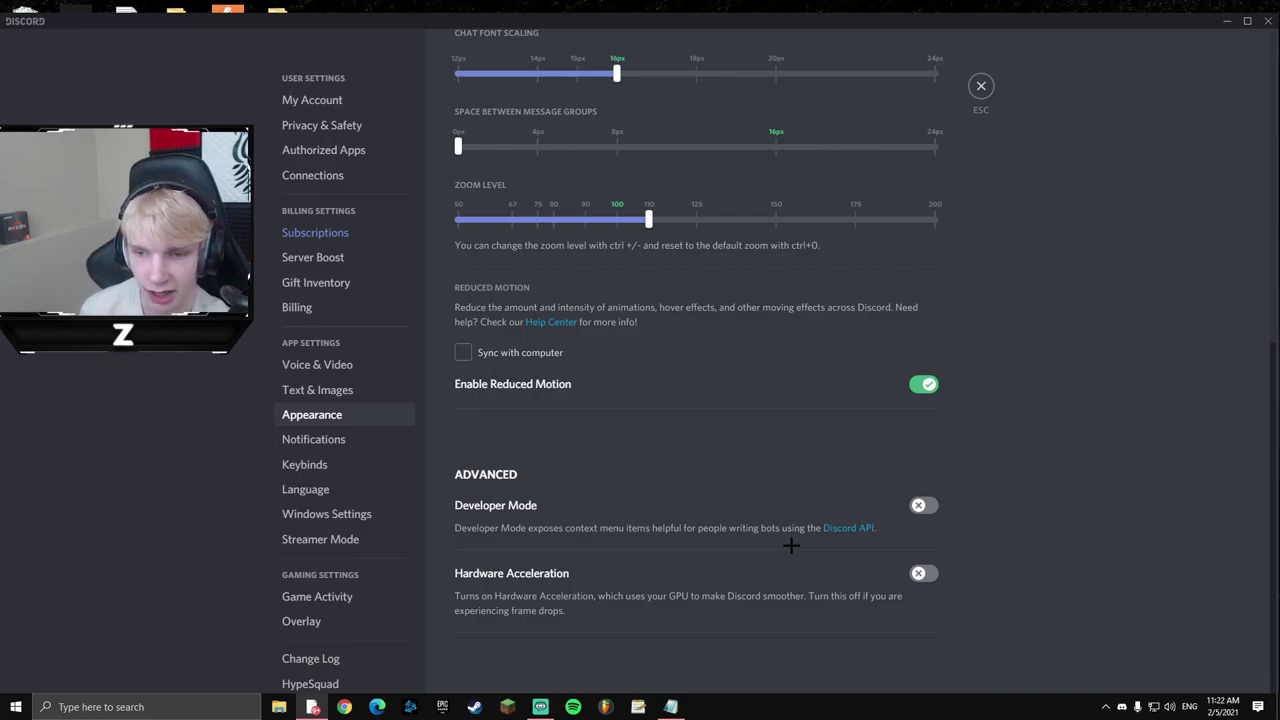
pyautogui.click(981, 88)
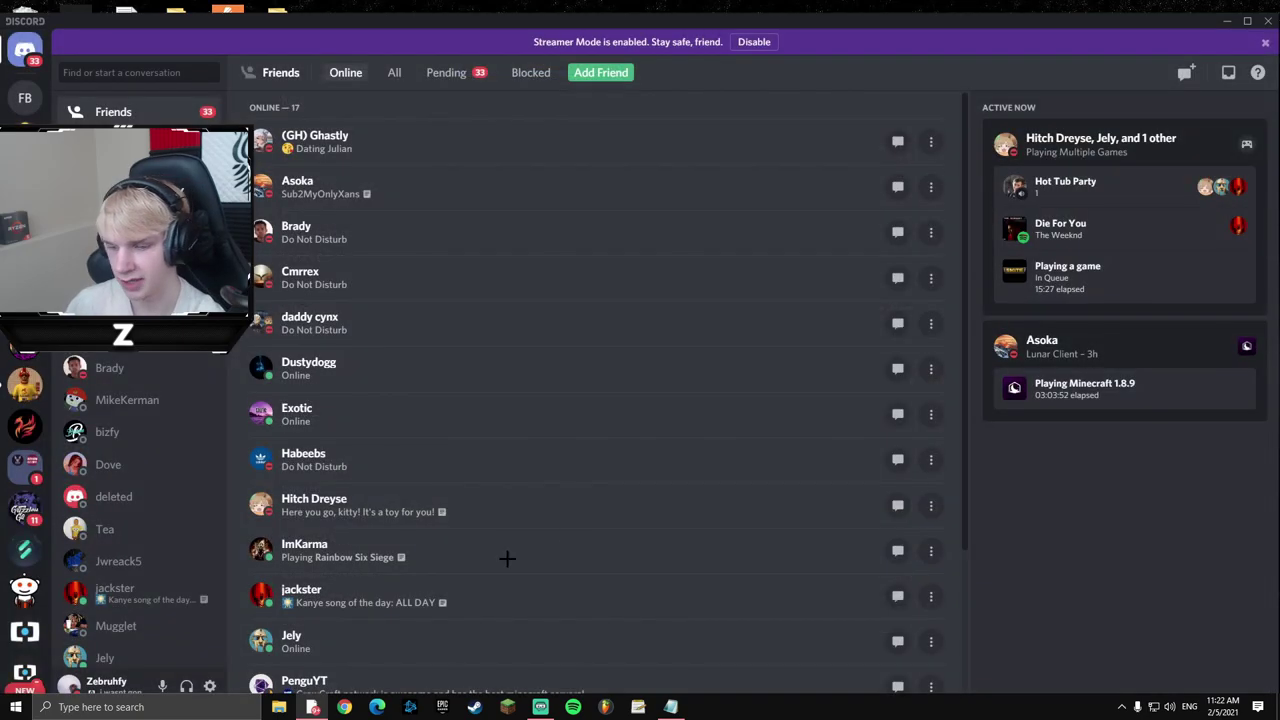
# Verify 'Use hardware acceleration when available' is off in Edge's System settings, then close Edge
pyautogui.click(377, 706)
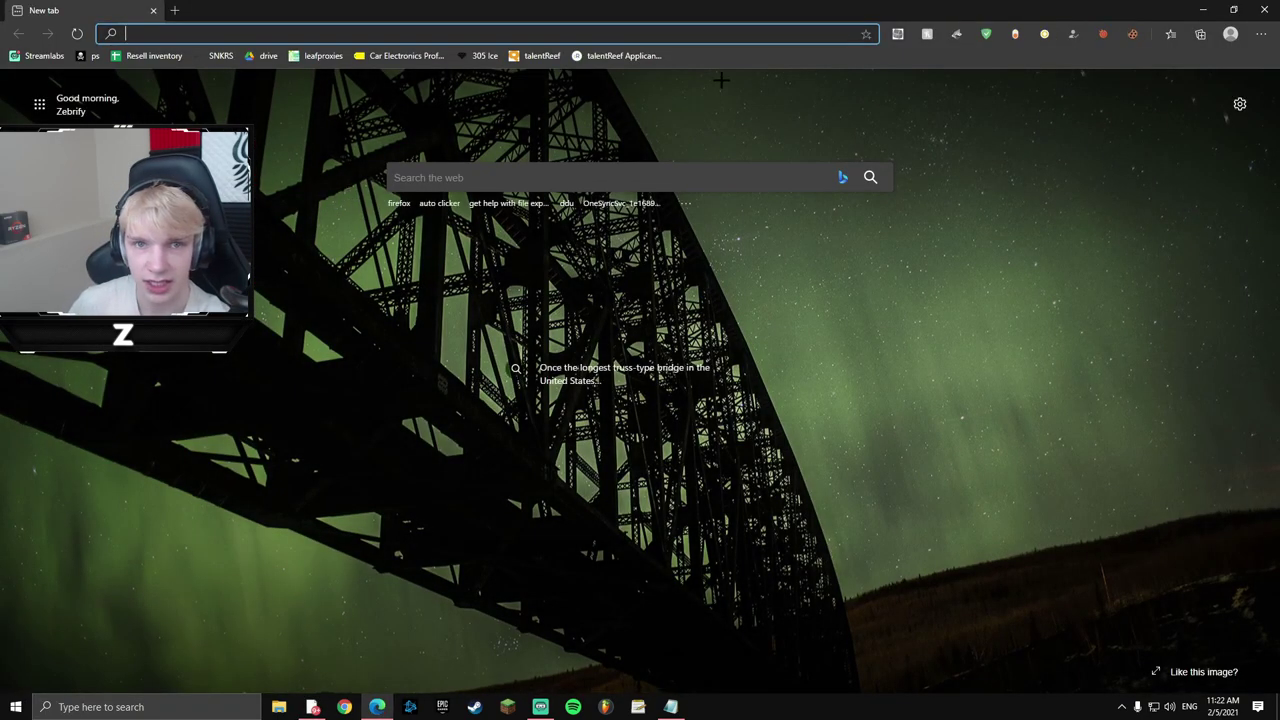
pyautogui.click(1256, 38)
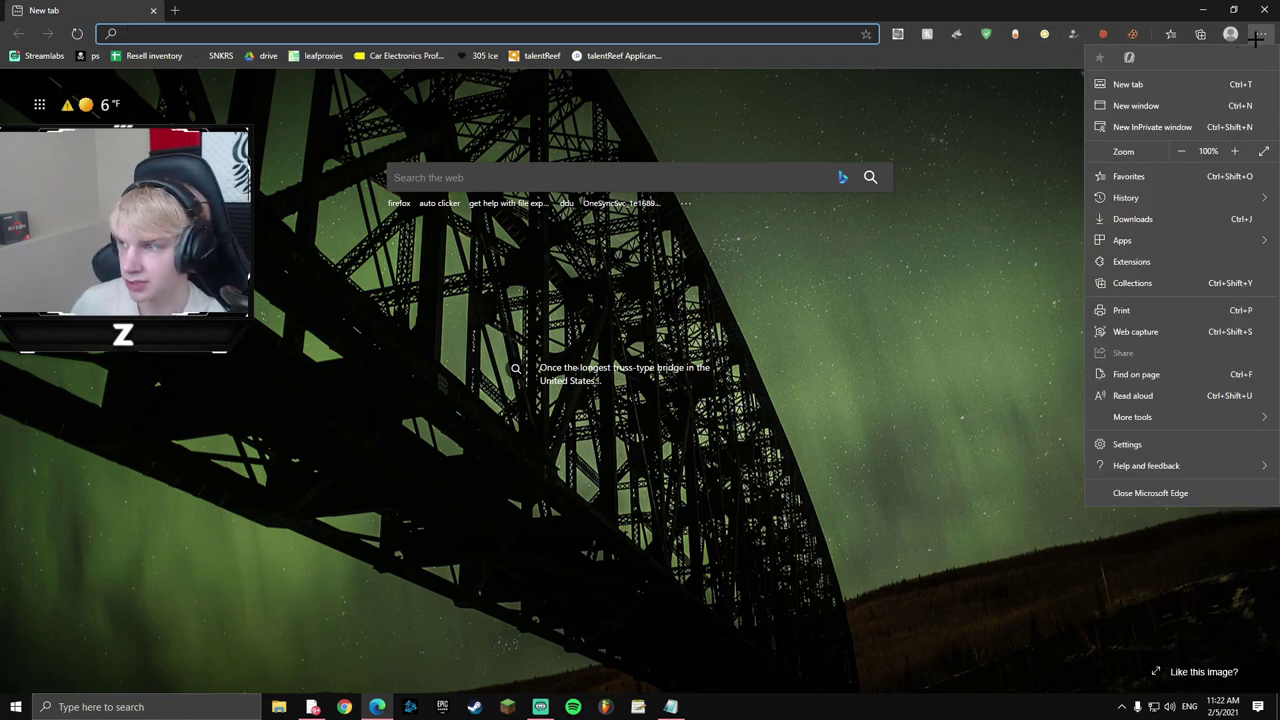
pyautogui.click(1127, 444)
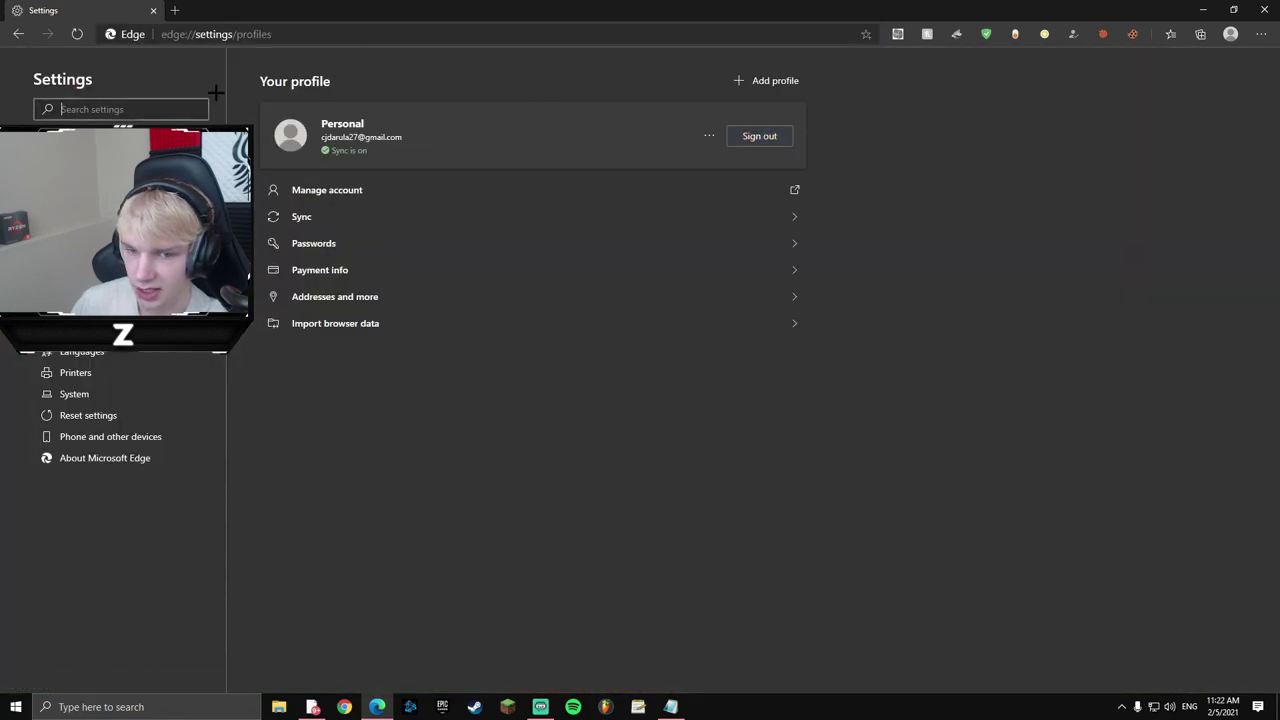
pyautogui.click(110, 396)
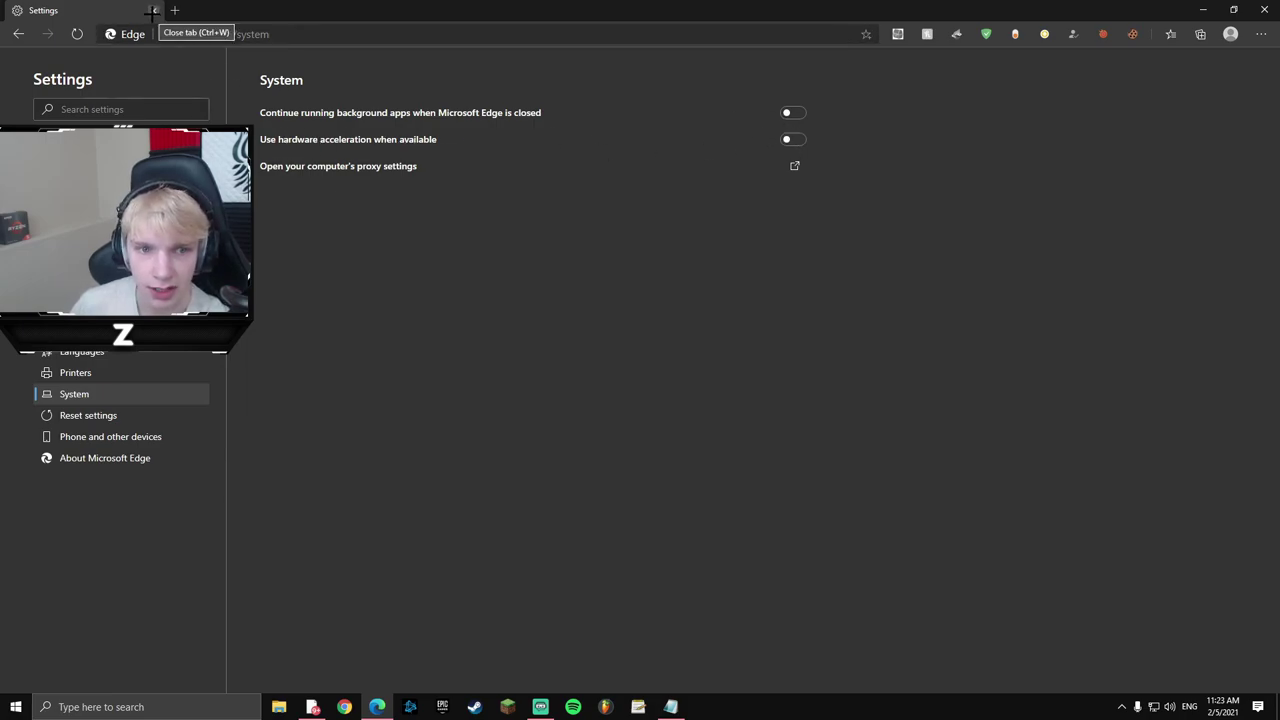
pyautogui.click(153, 11)
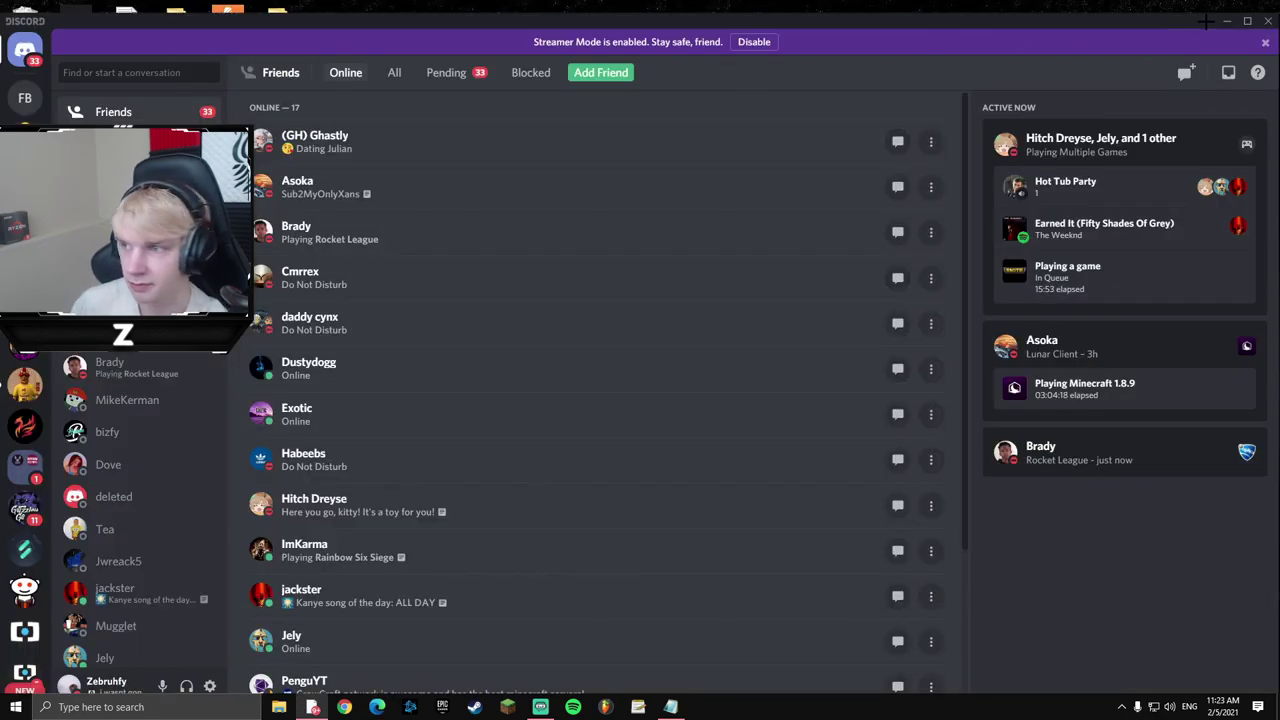
pyautogui.press('super+d')
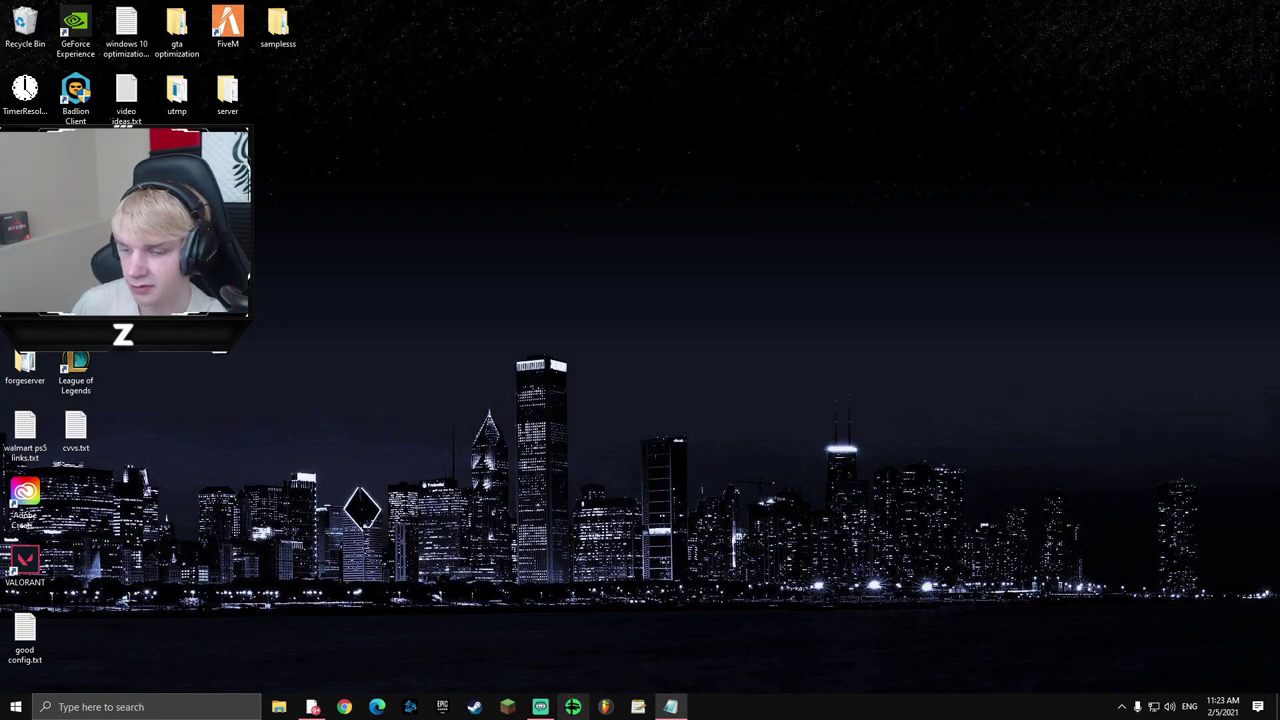
# Switch off Enable hardware acceleration in Spotify's advanced settings and restart Spotify
pyautogui.click(573, 707)
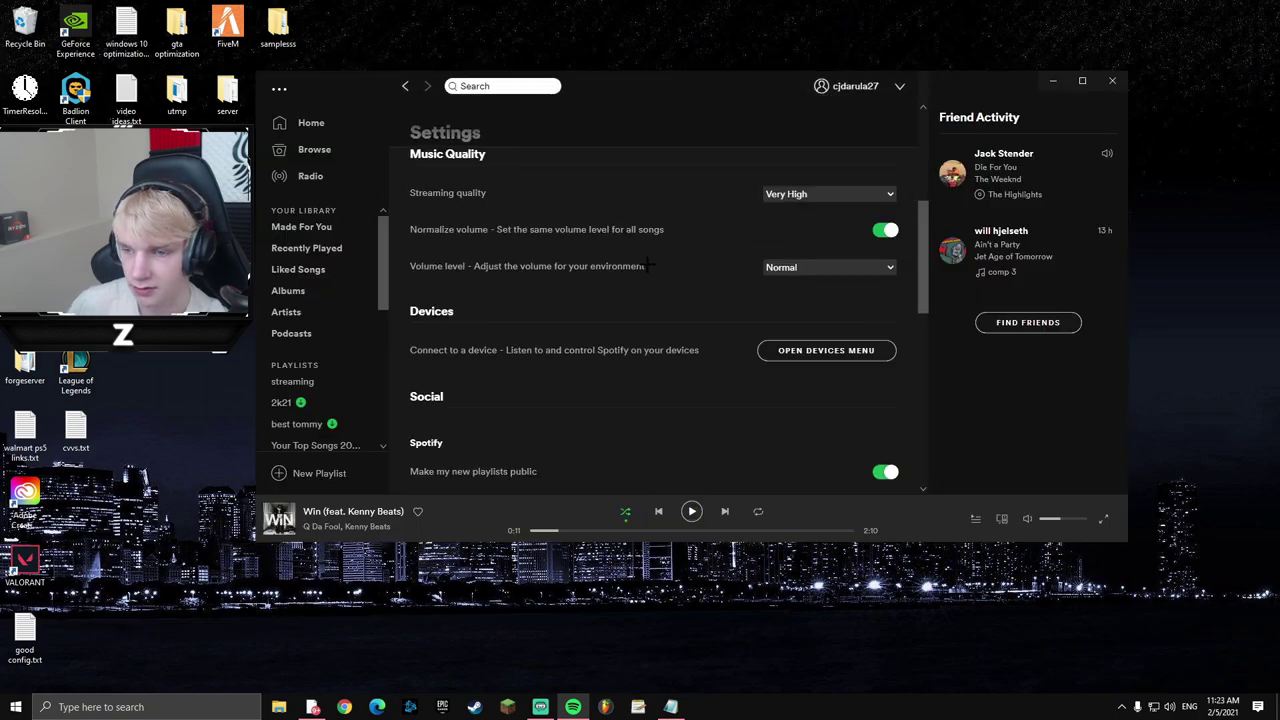
pyautogui.scroll(-1, 645, 266)
pyautogui.scroll(1, 632, 270)
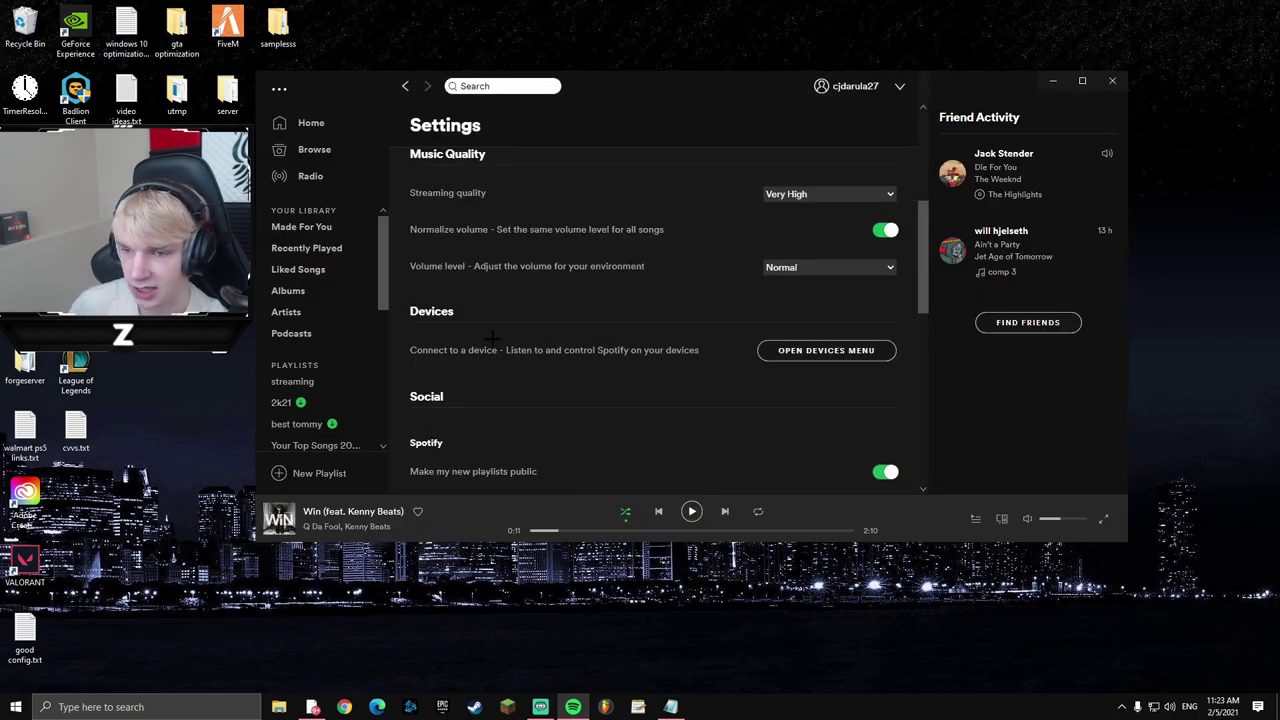
pyautogui.scroll(-6, 668, 350)
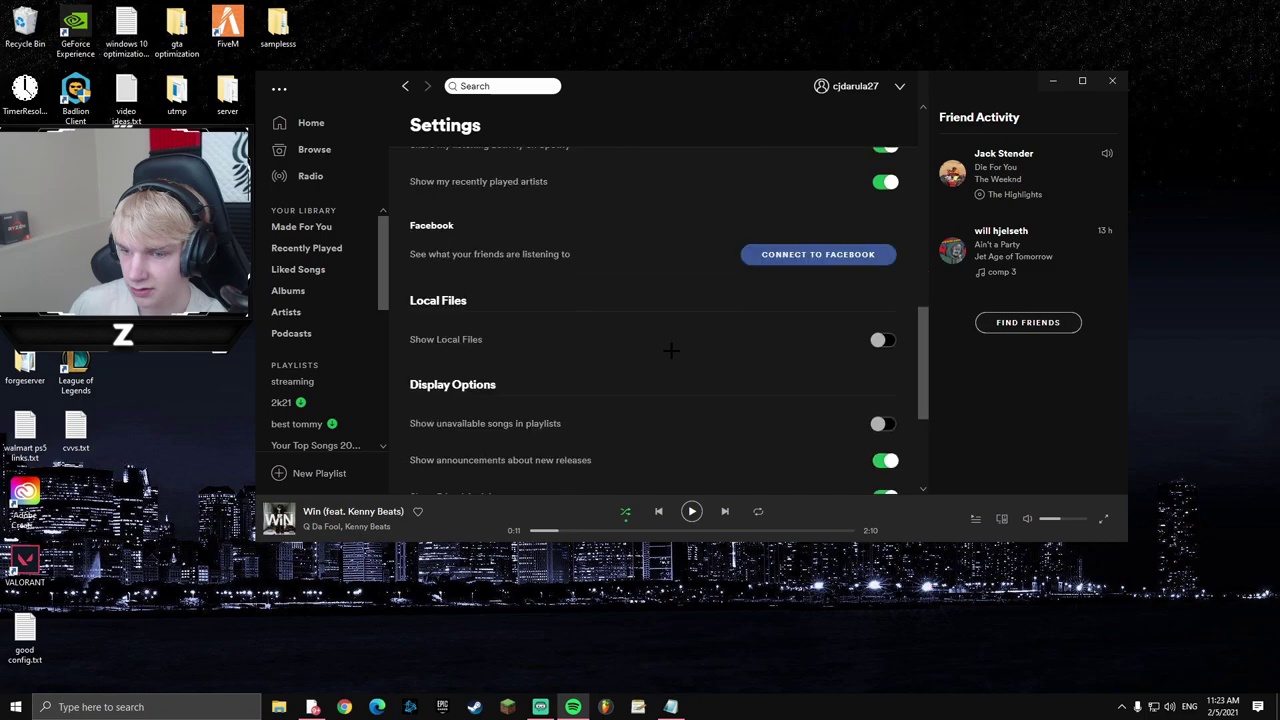
pyautogui.scroll(-1, 491, 373)
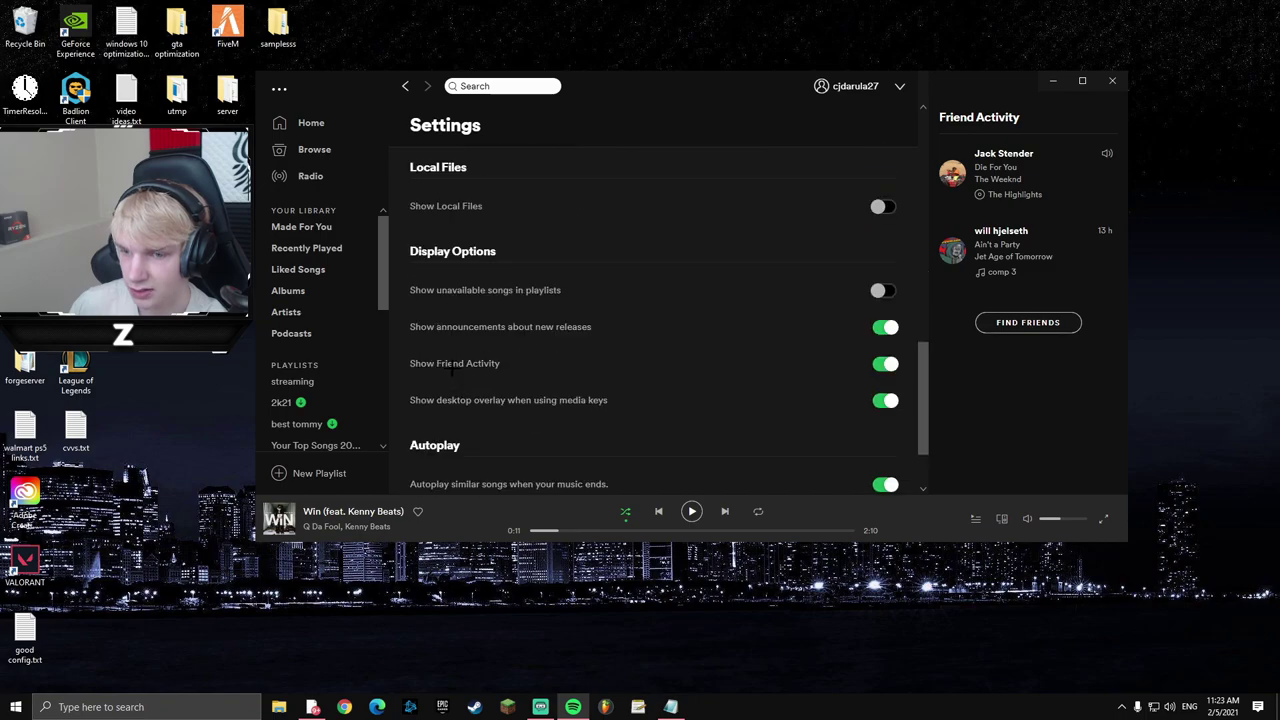
pyautogui.scroll(-2, 440, 298)
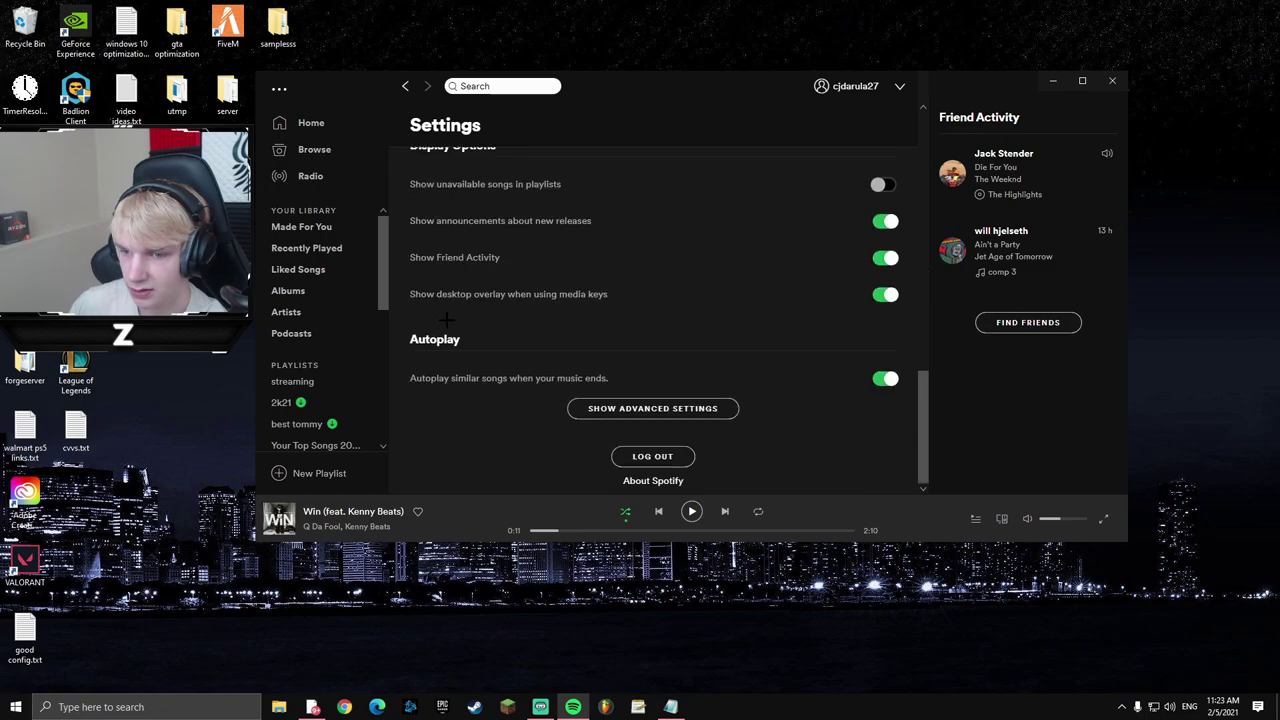
pyautogui.click(603, 402)
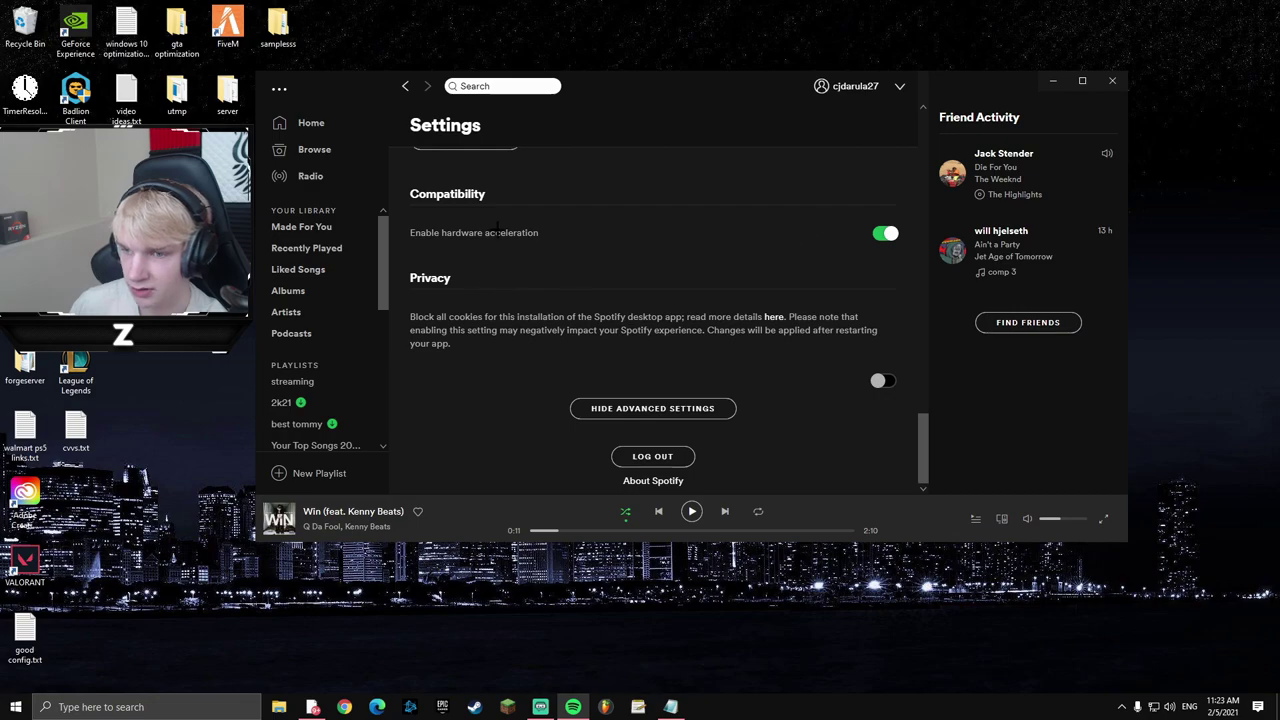
pyautogui.click(882, 233)
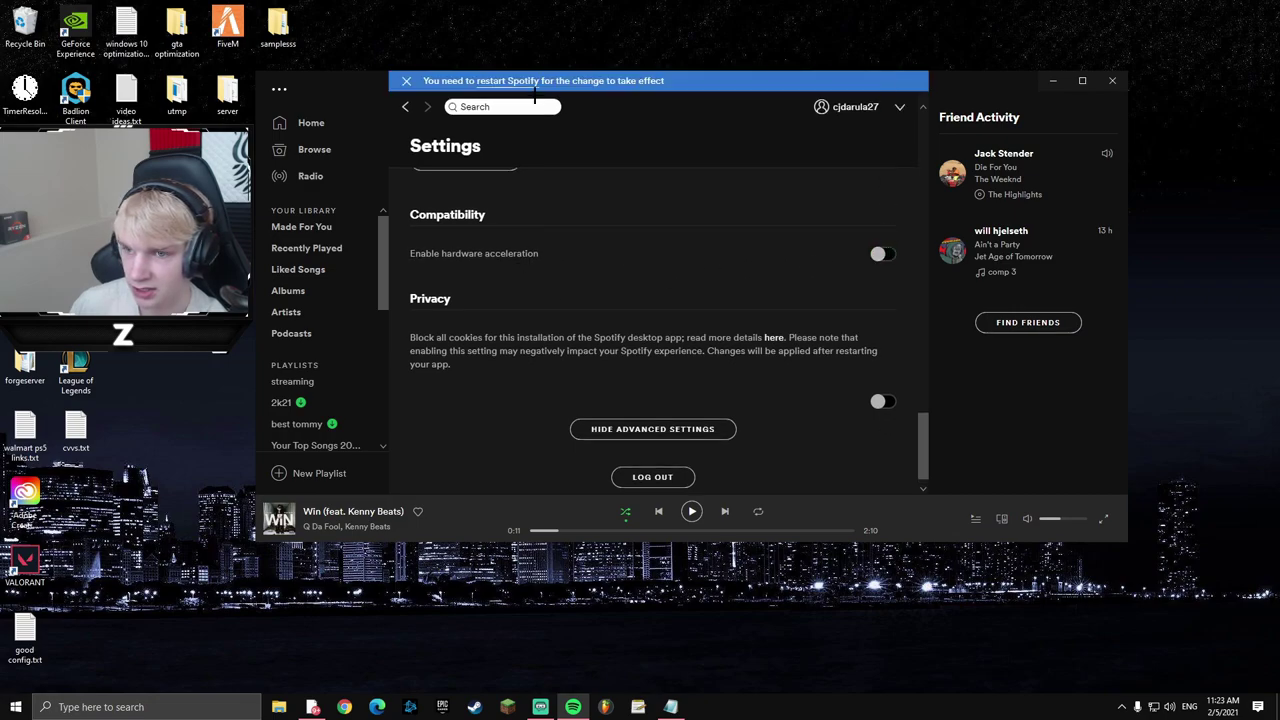
pyautogui.click(503, 83)
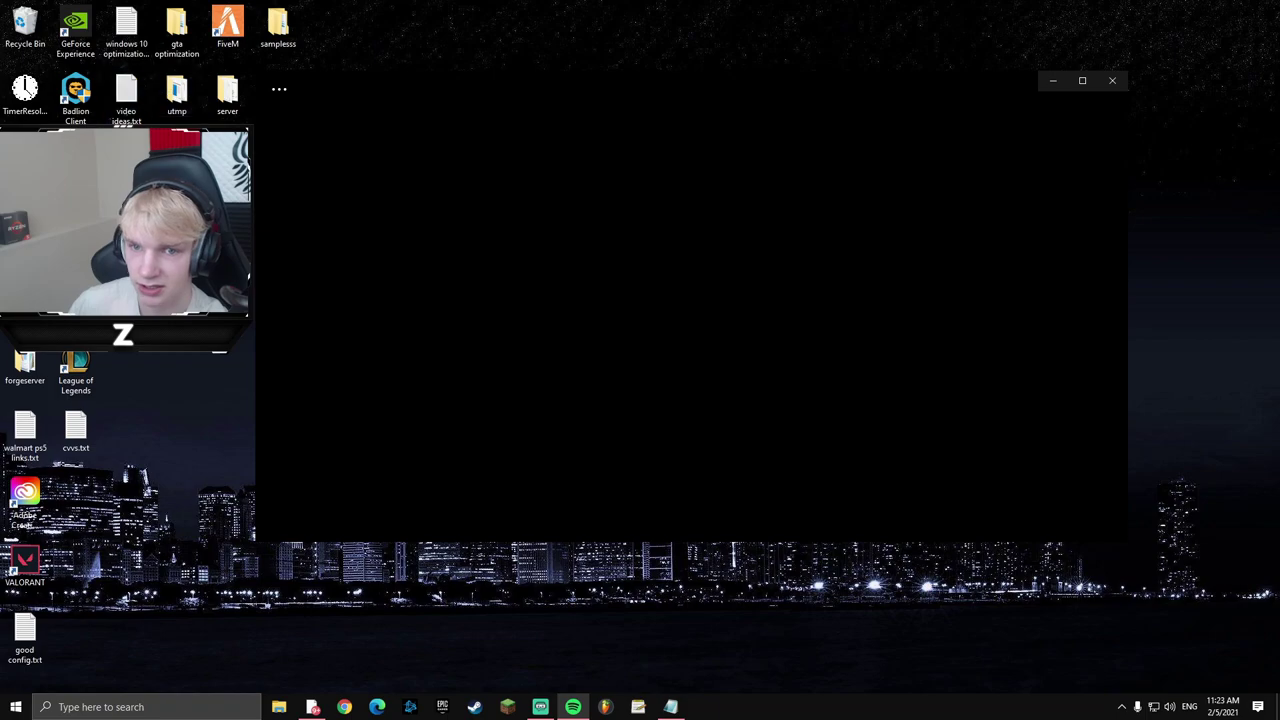